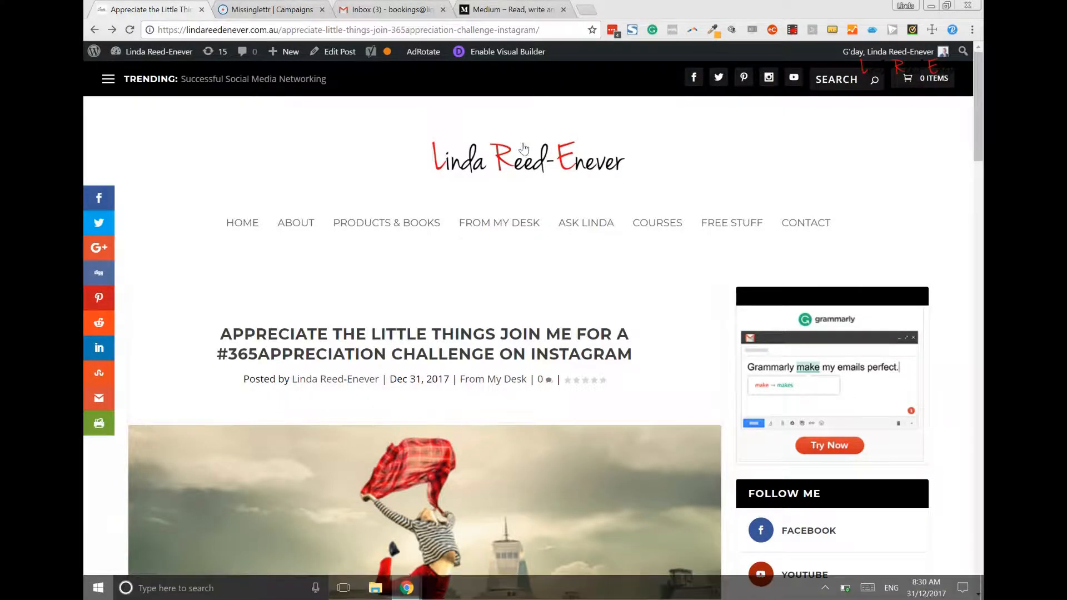
- Look through the #365Appreciation challenge blog post down to its sign-up section and return to its beginning
scroll(593, 262, "down", 5)
scroll(591, 262, "down", 12)
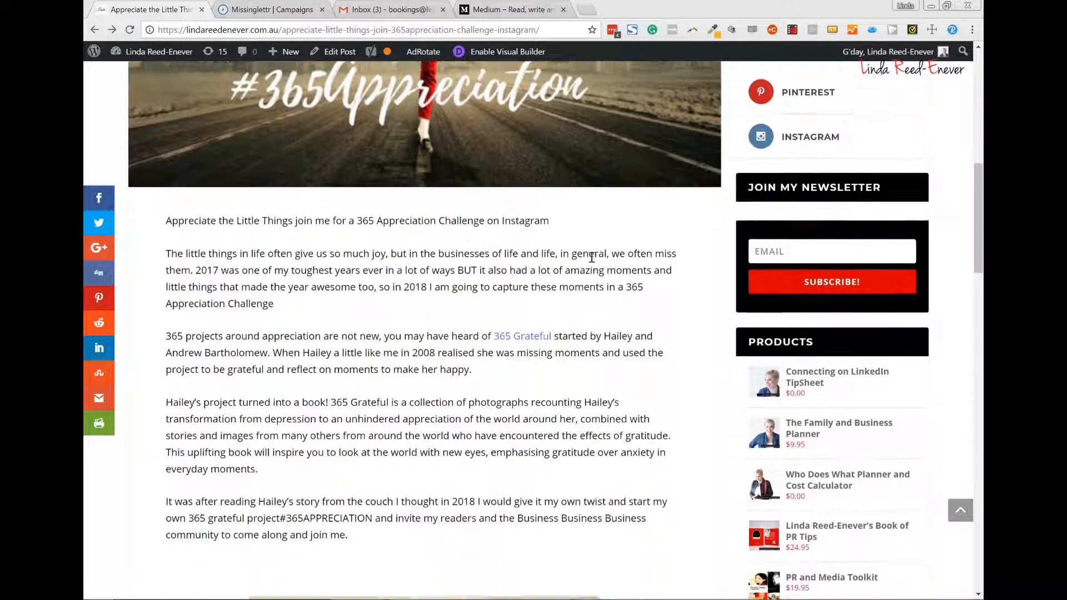
scroll(591, 261, "down", 5)
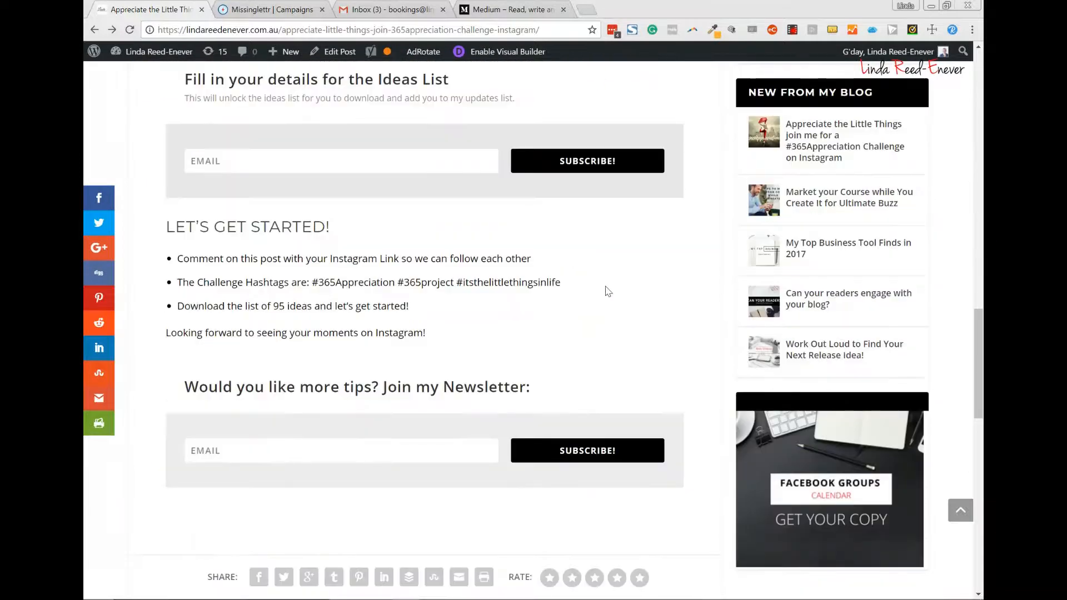
scroll(607, 290, "up", 9)
scroll(606, 287, "up", 6)
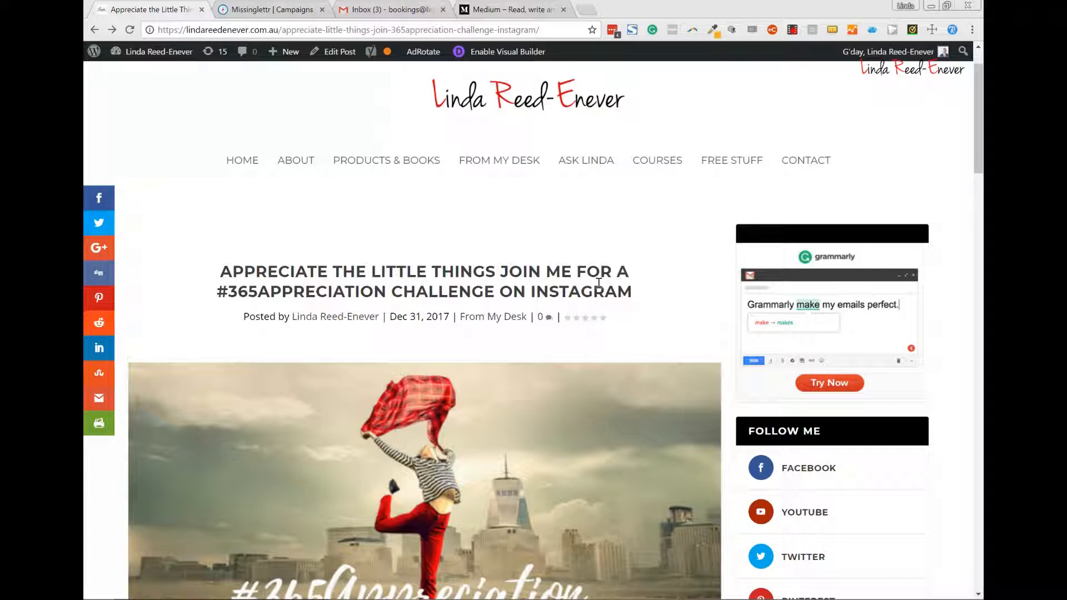
scroll(647, 348, "up", 1)
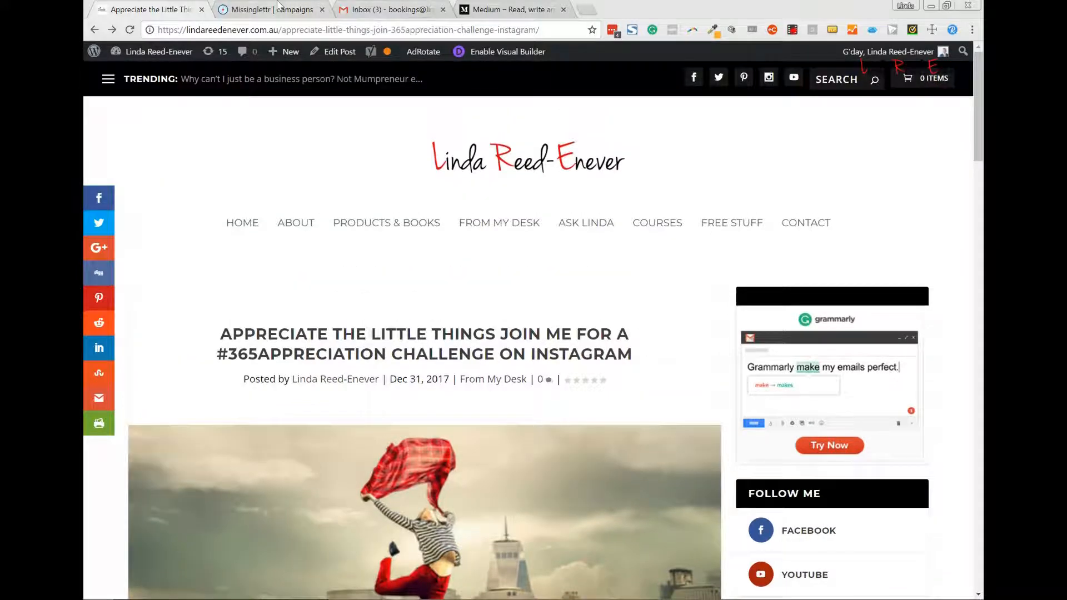
- Switch to Missinglettr and check the site settings for the RSS feed URL and the connected social profiles
left_click(278, 6)
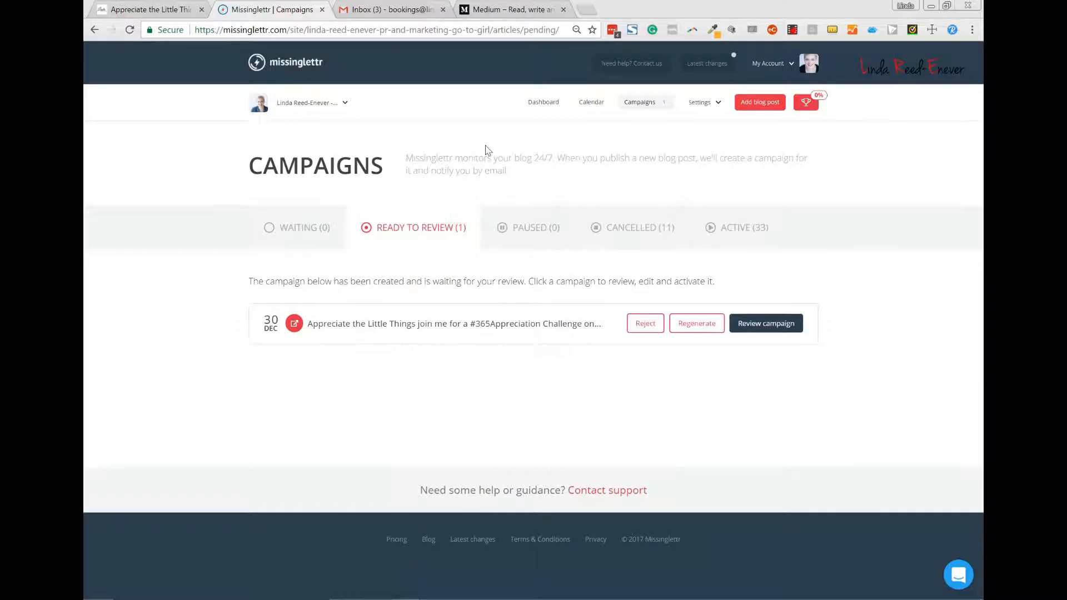
left_click(703, 111)
left_click(692, 130)
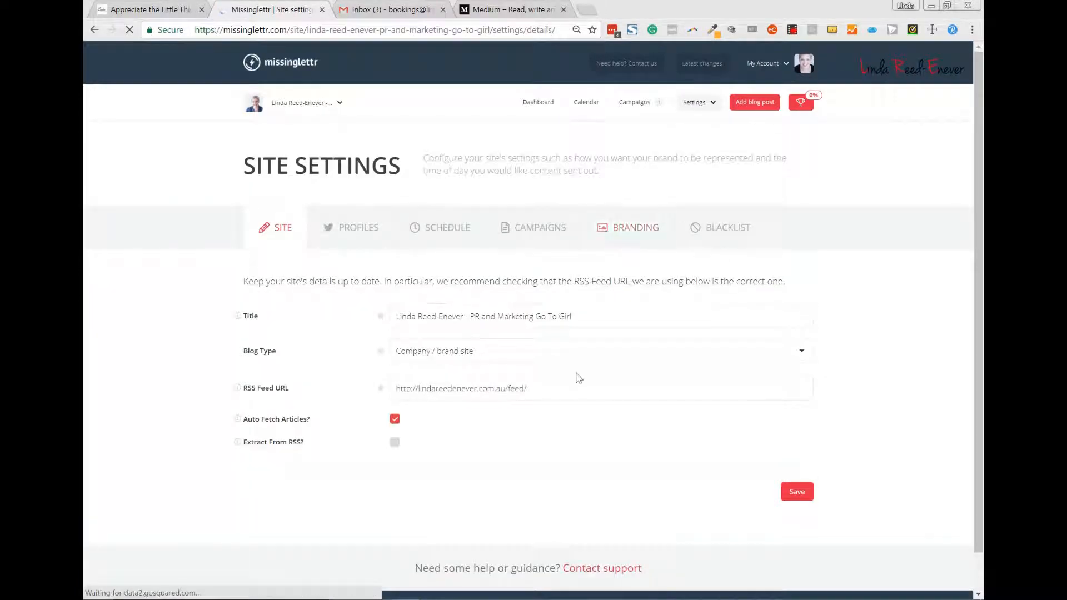
left_click_drag(561, 398, 387, 396)
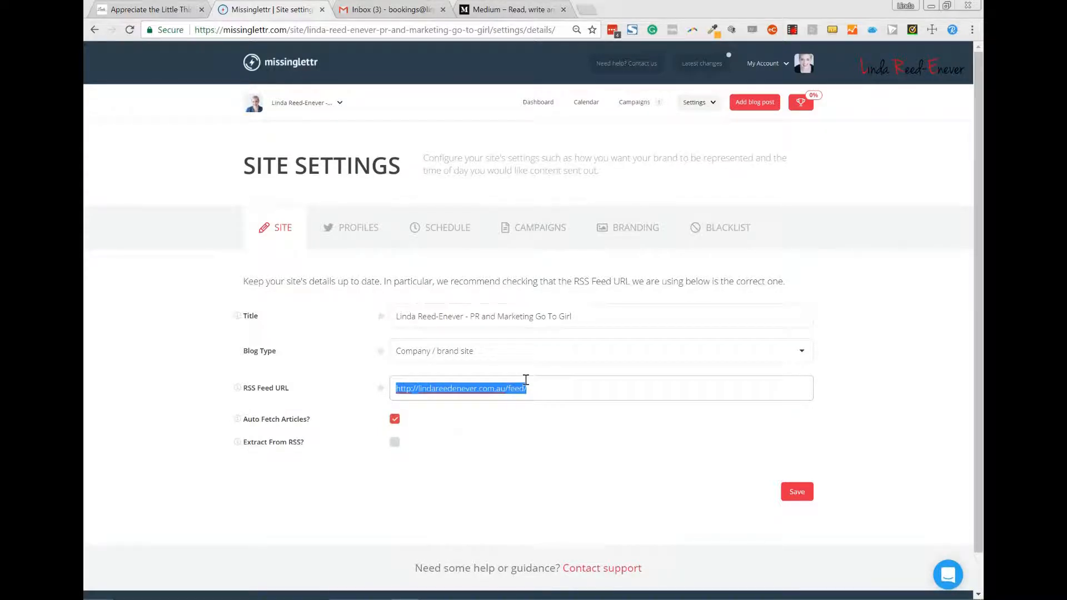
left_click(361, 240)
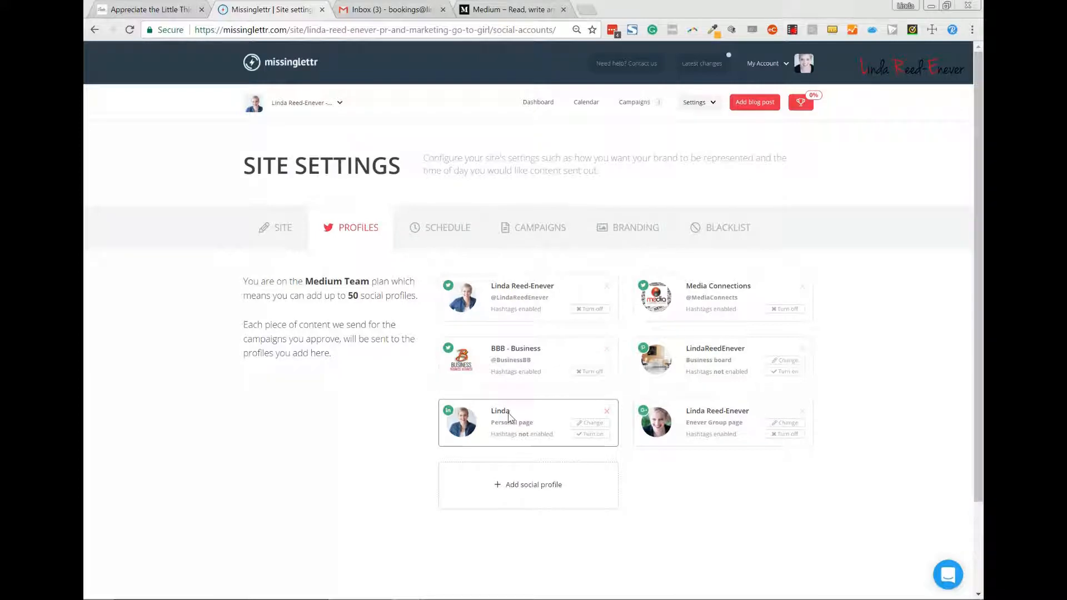
- Enable Saturday and Sunday as days to send content in the site's schedule settings and save
left_click(469, 236)
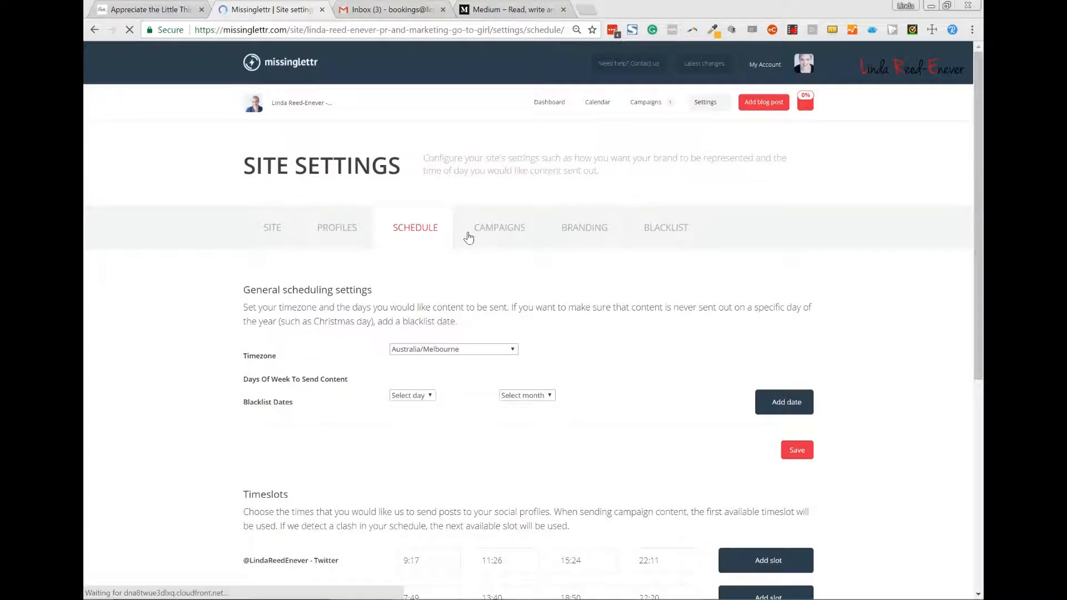
scroll(594, 346, "down", 1)
left_click(728, 335)
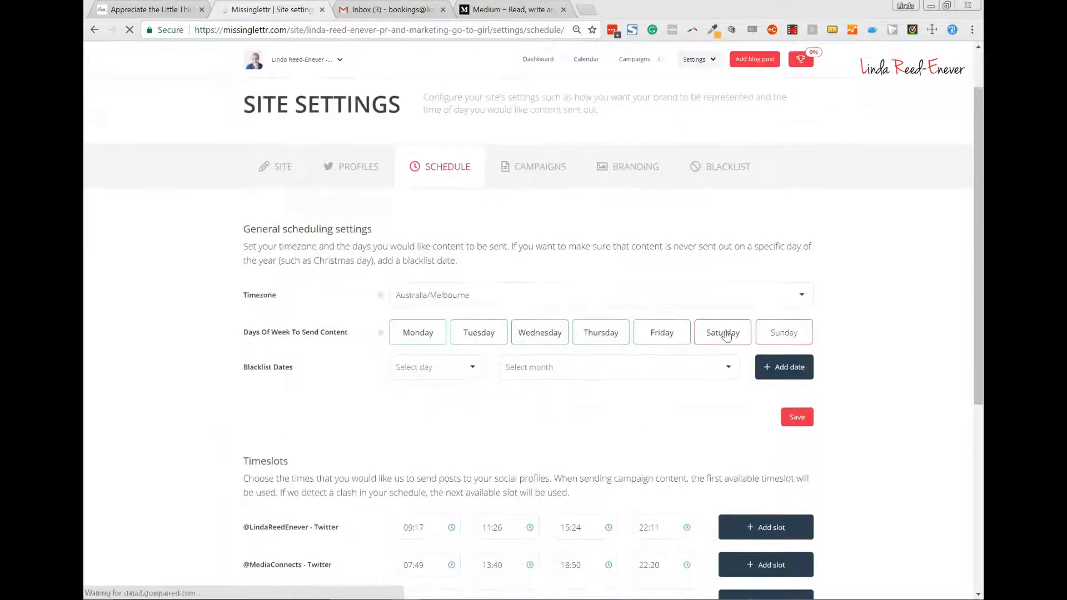
left_click(772, 334)
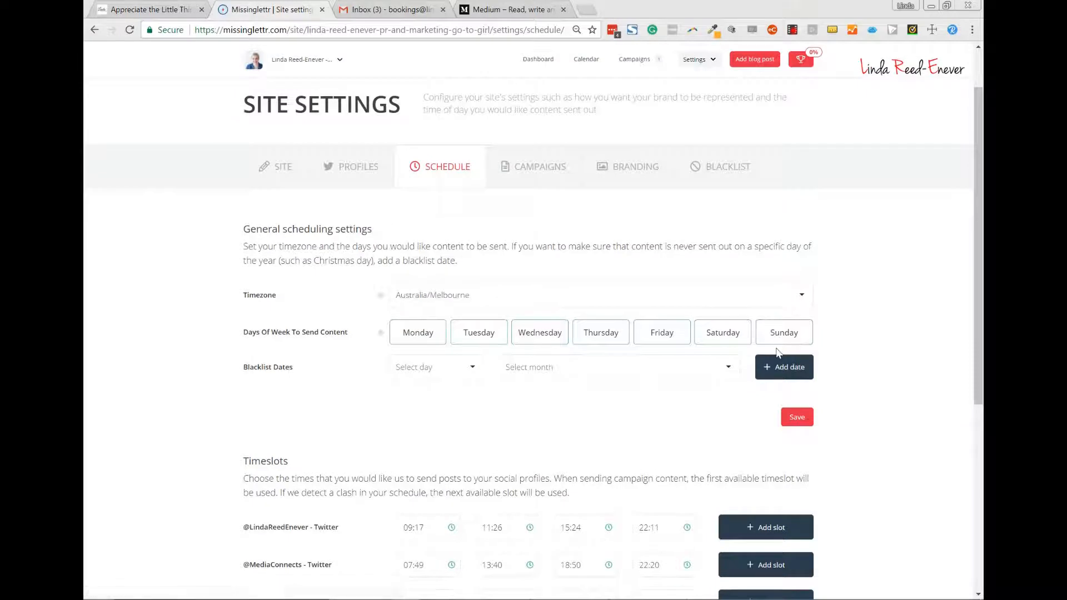
scroll(777, 345, "down", 3)
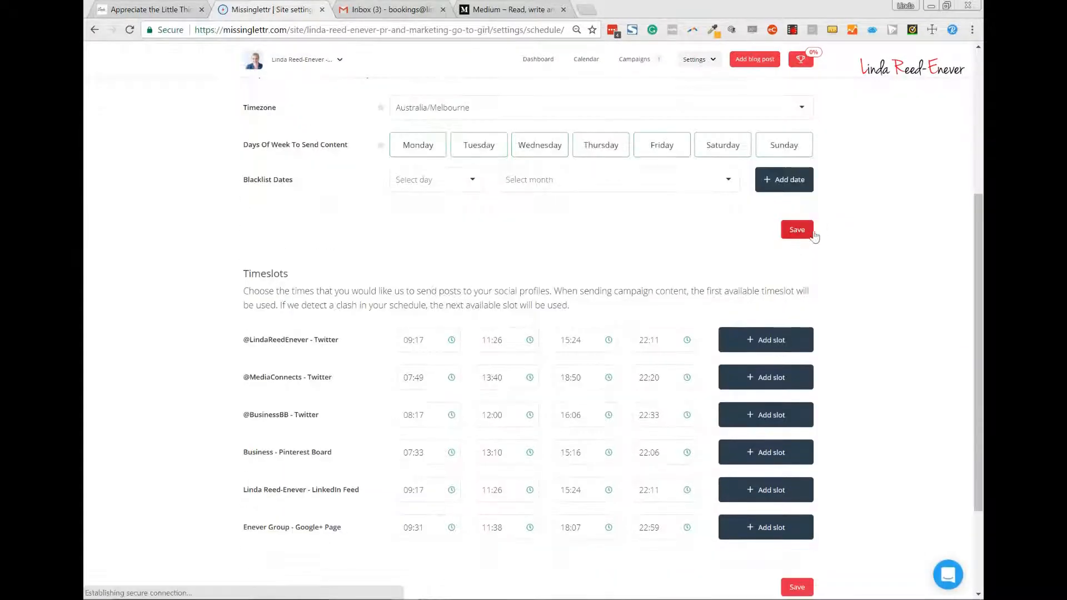
scroll(821, 260, "down", 1)
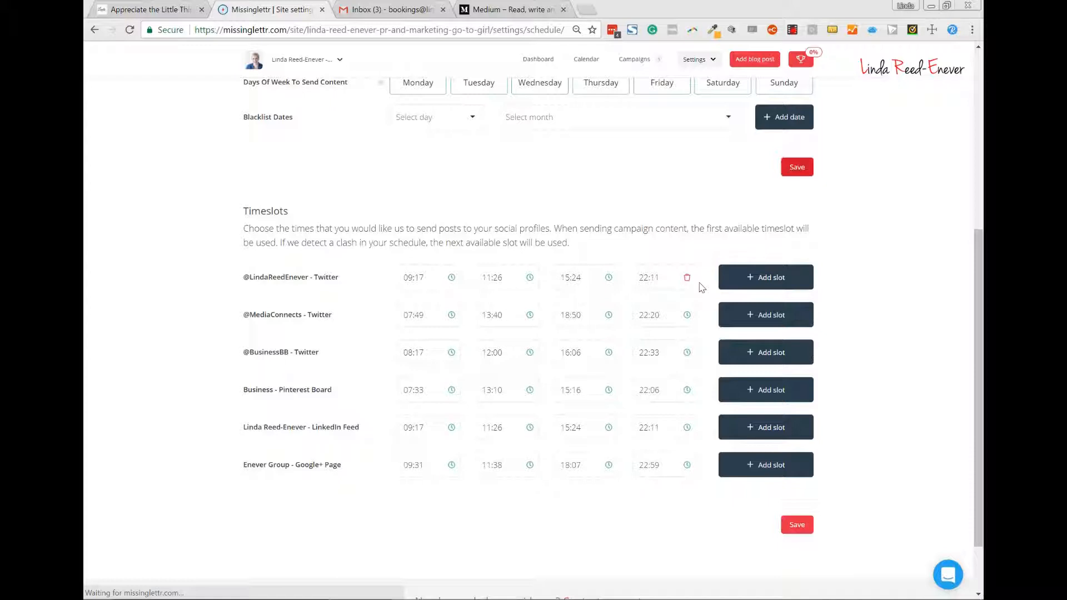
scroll(699, 284, "down", 2)
scroll(755, 374, "down", 6)
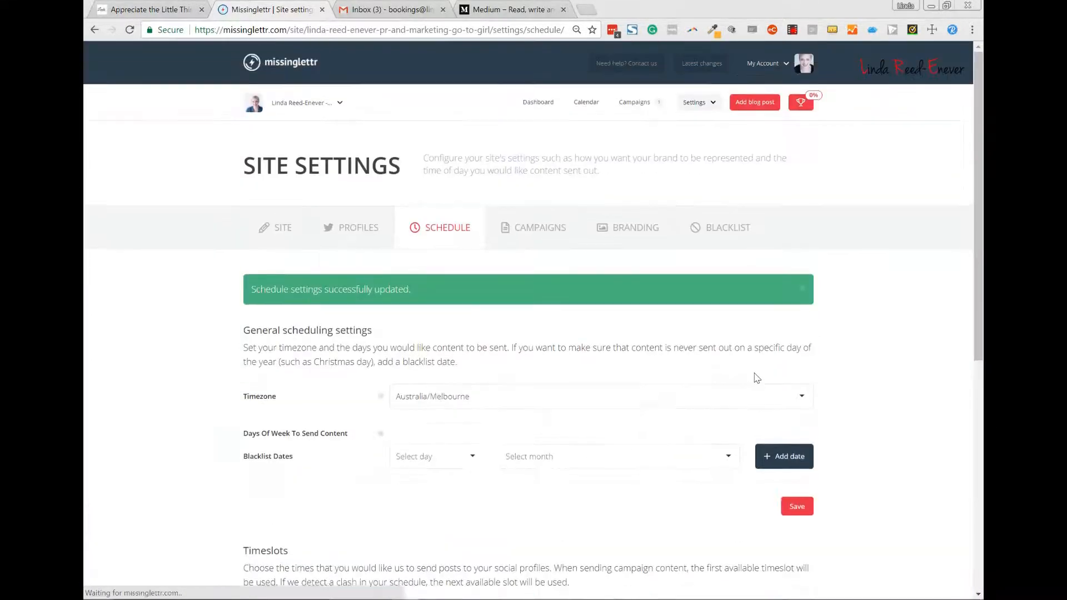
- Add #educateyourmarket as a default hashtag in the site's campaign settings
left_click(543, 230)
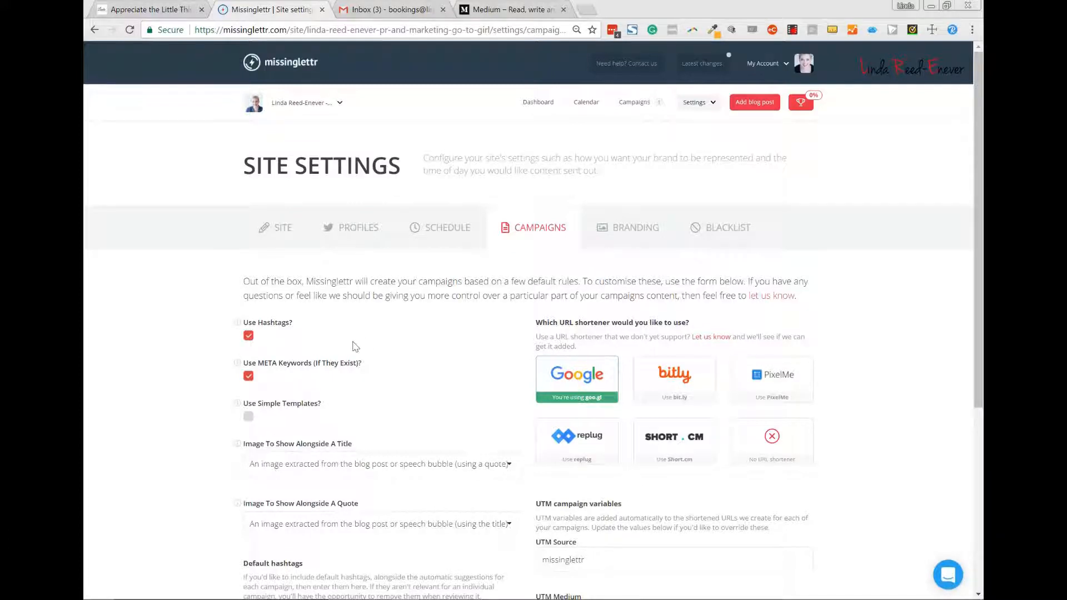
scroll(355, 347, "down", 1)
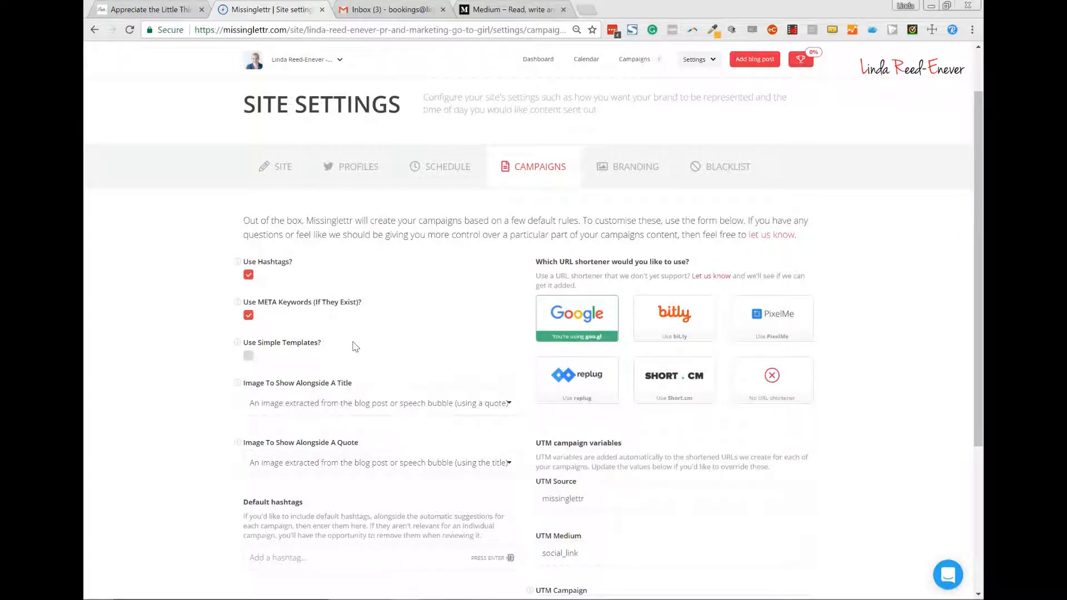
scroll(517, 418, "down", 2)
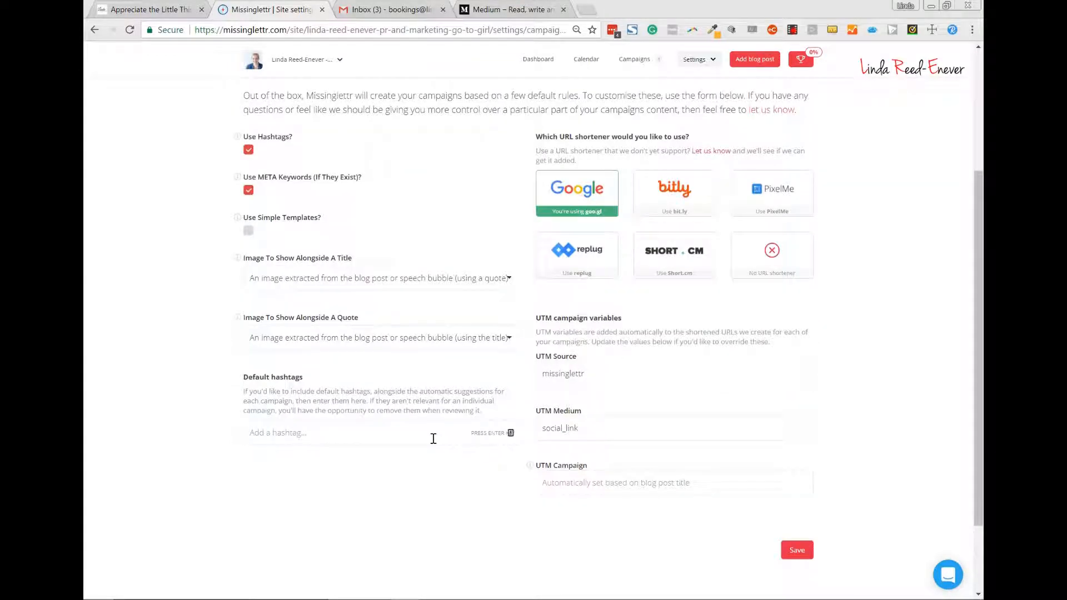
left_click(433, 439)
type("#edu")
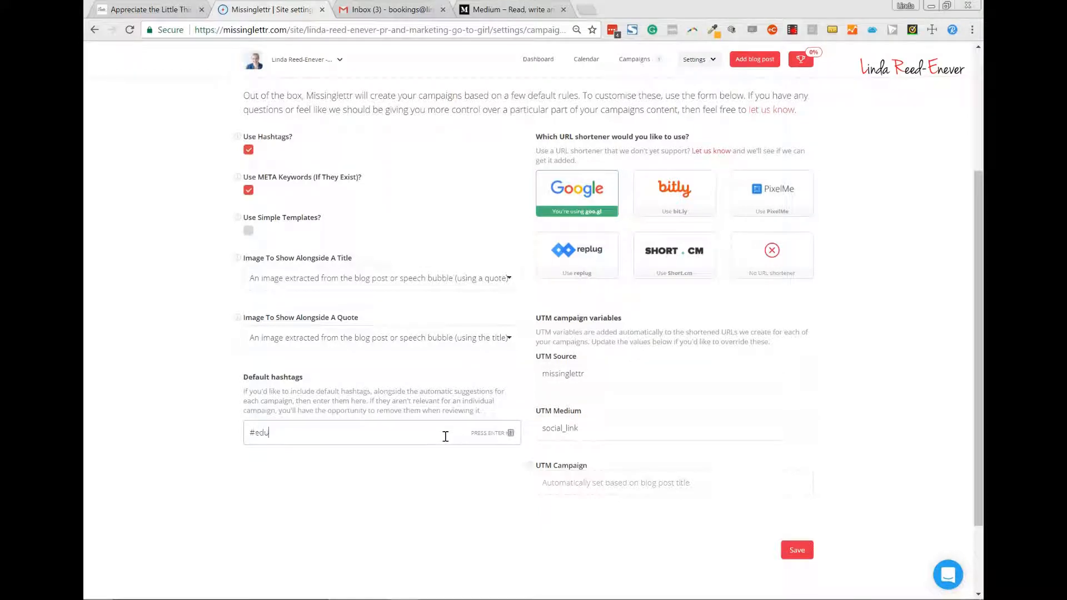
type("cateyourmarket")
key("Return")
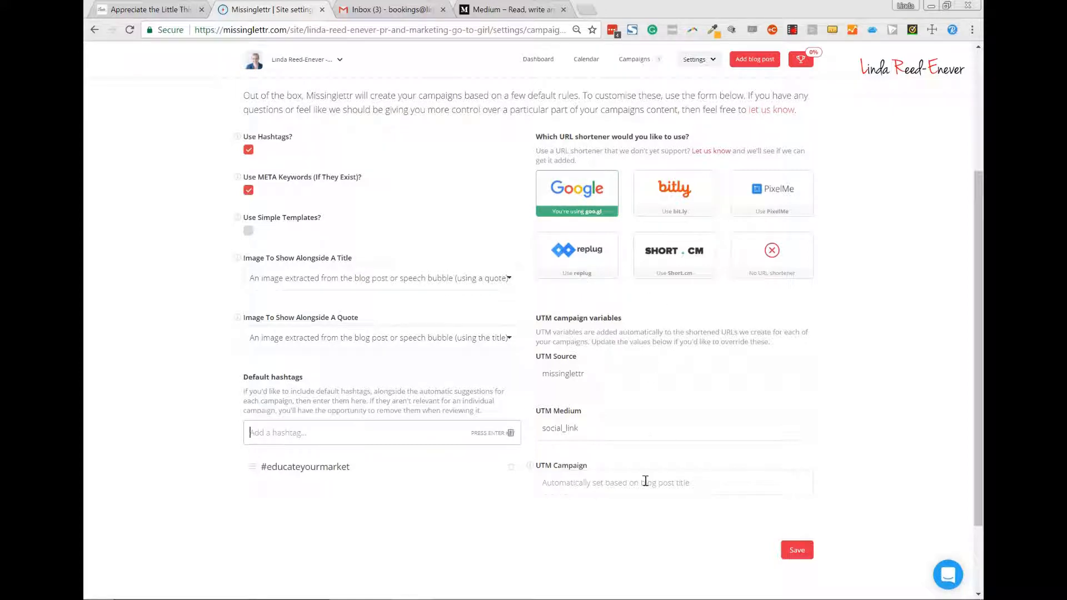
- Look through the site's branding templates, including the premium templates and the personal template library
scroll(714, 277, "up", 3)
left_click(654, 168)
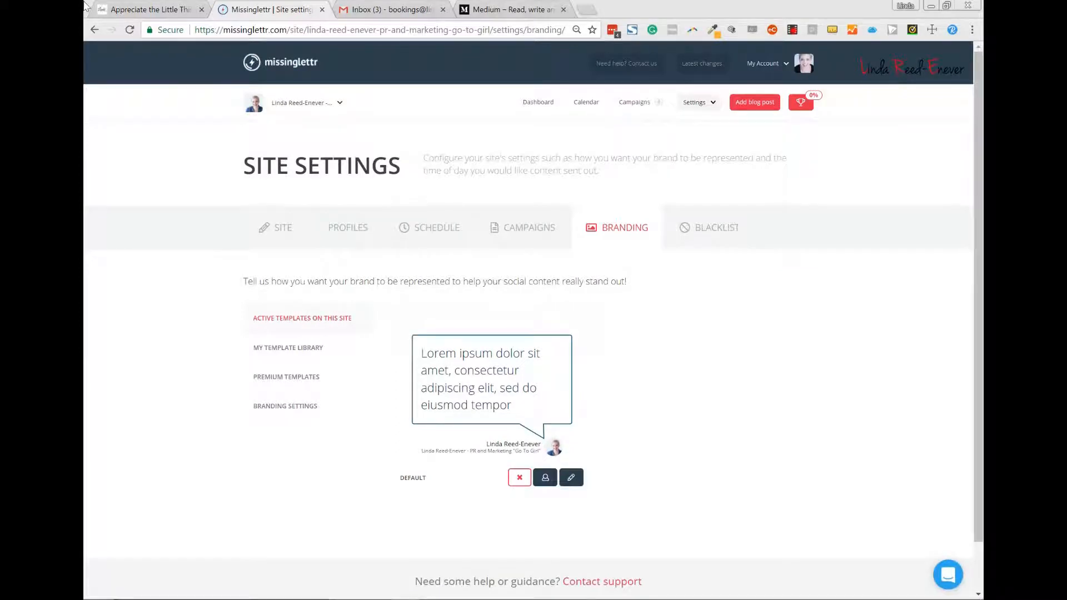
left_click(320, 380)
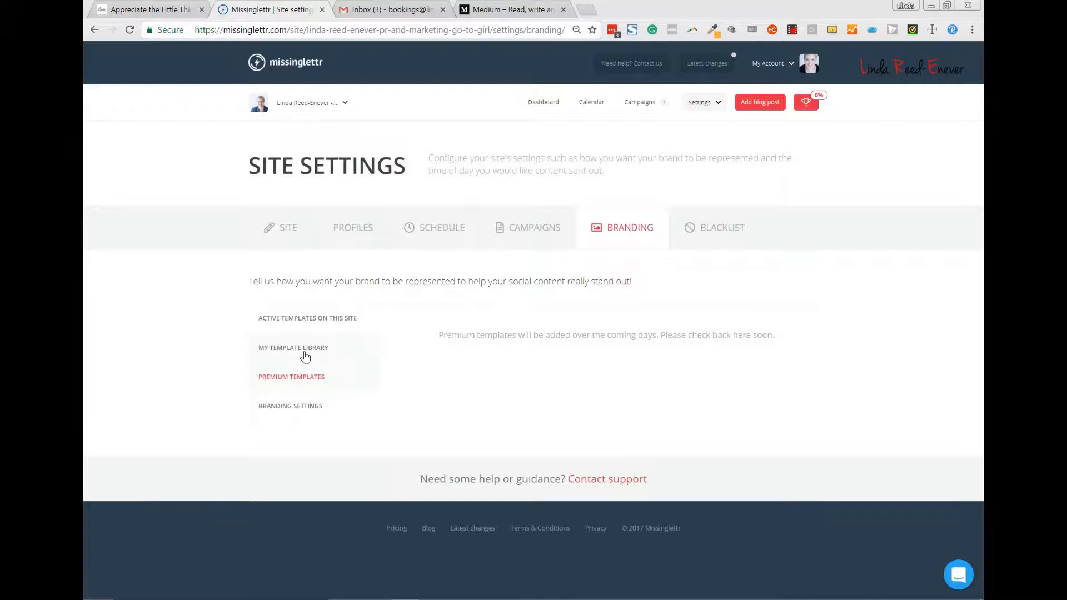
left_click(304, 356)
scroll(686, 328, "down", 2)
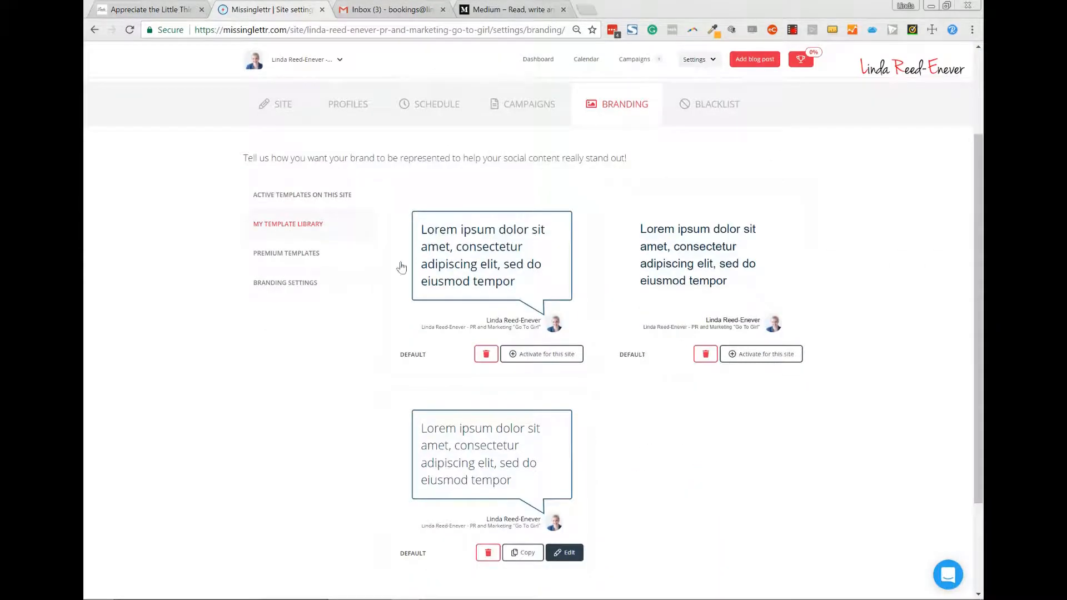
- Remove the &quot; codes around "Go To Girl" from the brand name in the branding settings and save
left_click(298, 293)
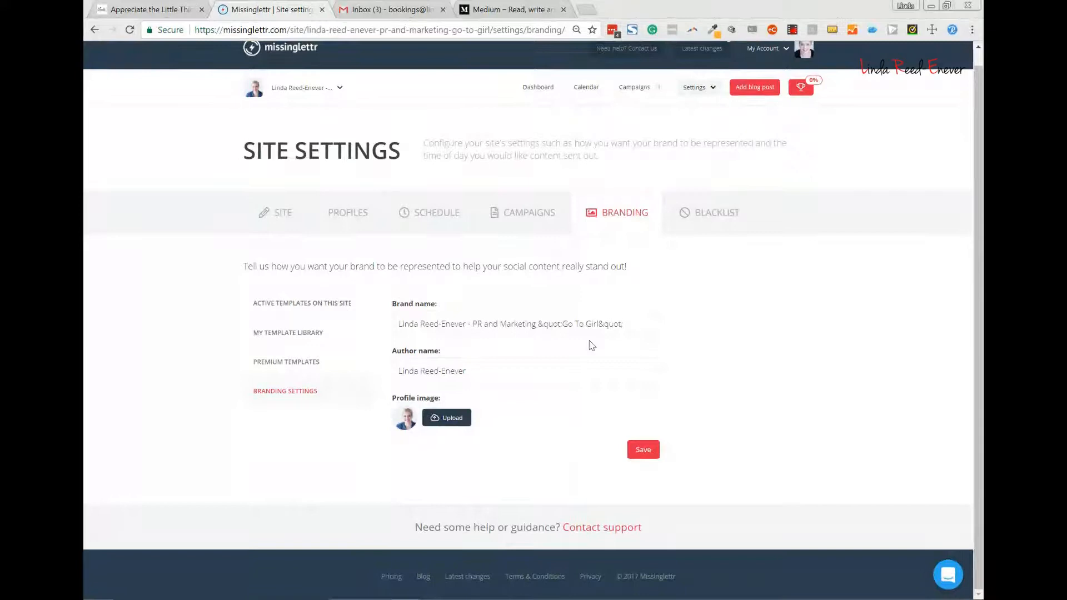
left_click_drag(537, 324, 563, 331)
key("BackSpace")
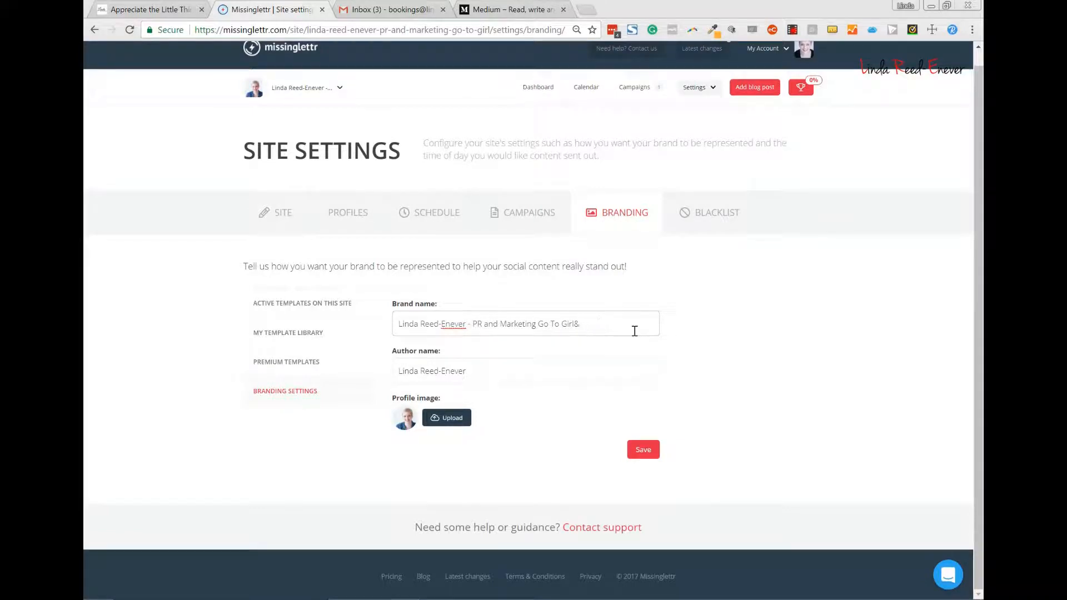
key("BackSpace")
left_click(496, 372)
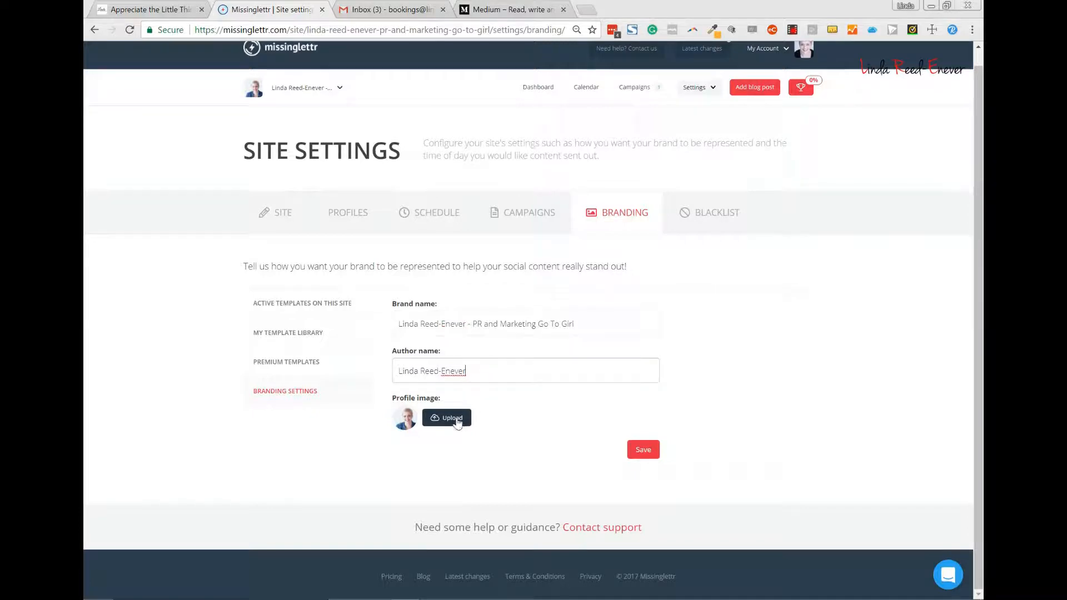
left_click(637, 451)
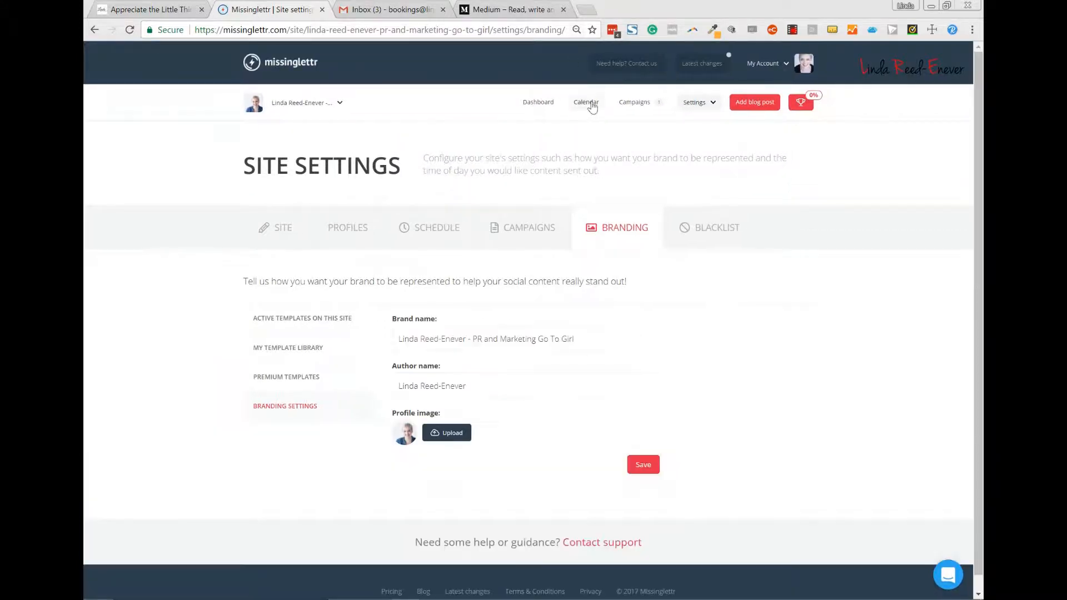
- Open the review of the "Appreciate the Little Things" campaign at its hashtag list
left_click(636, 104)
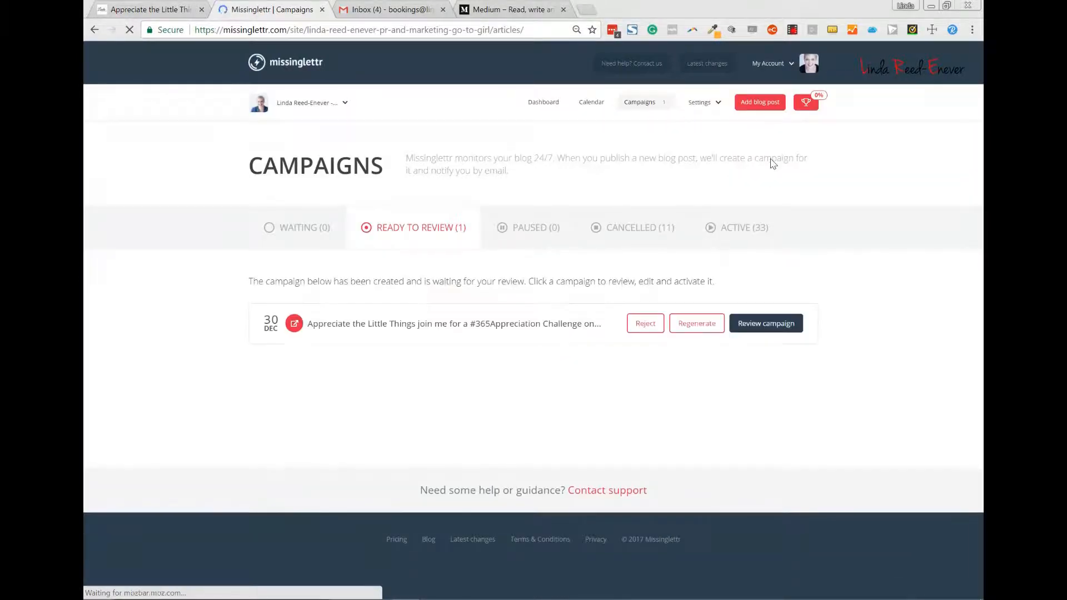
left_click(785, 328)
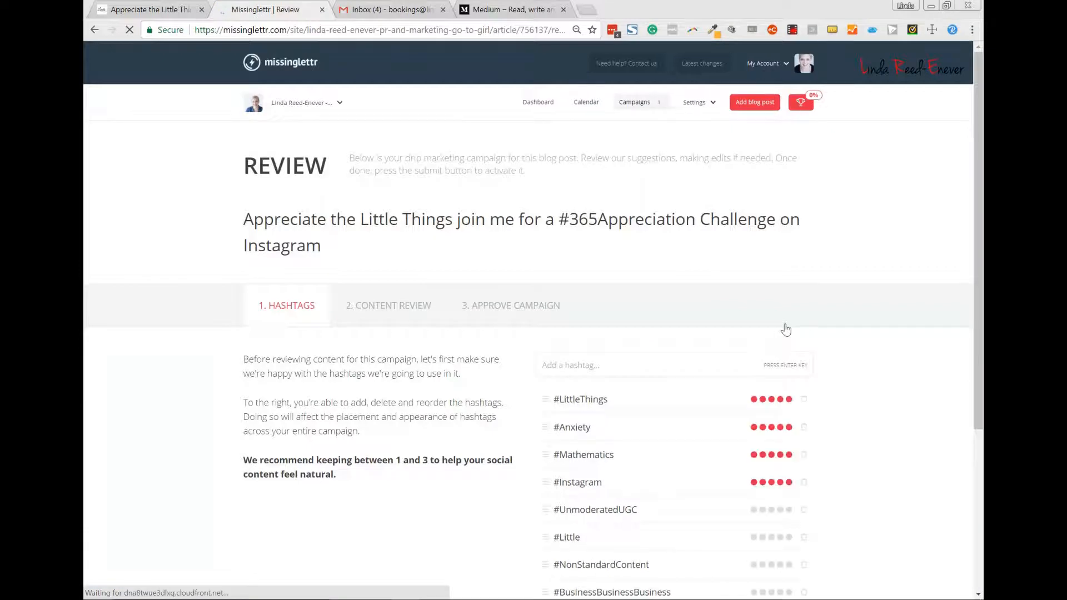
scroll(785, 330, "down", 2)
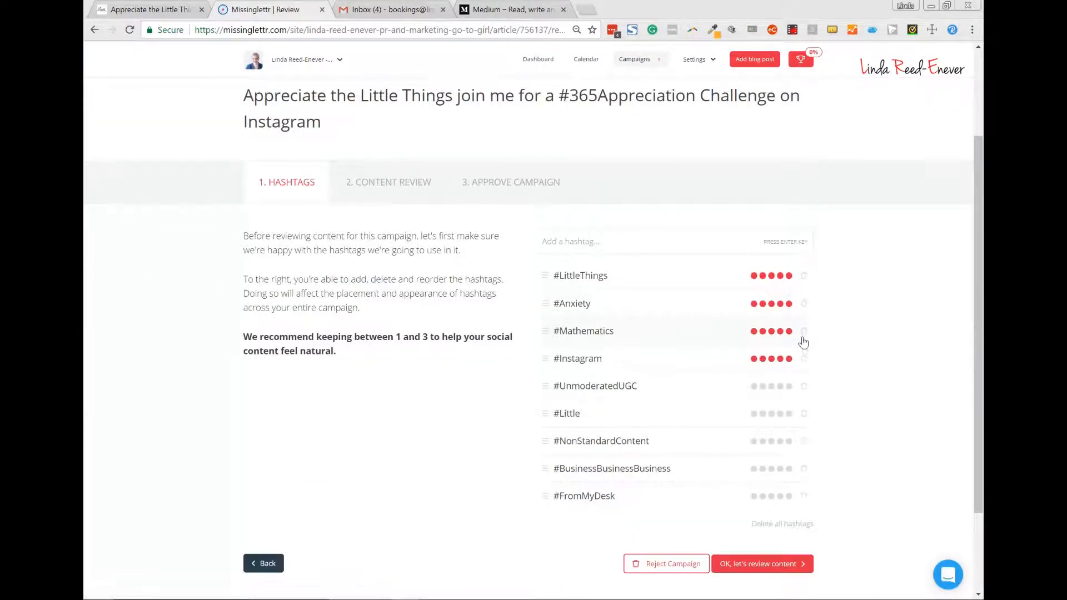
- Delete the hashtags #Mathematics, #Anxiety, #UnmoderatedUGC, #Little, #NonStandardContent and #BusinessBusinessBusiness from the campaign
left_click(804, 332)
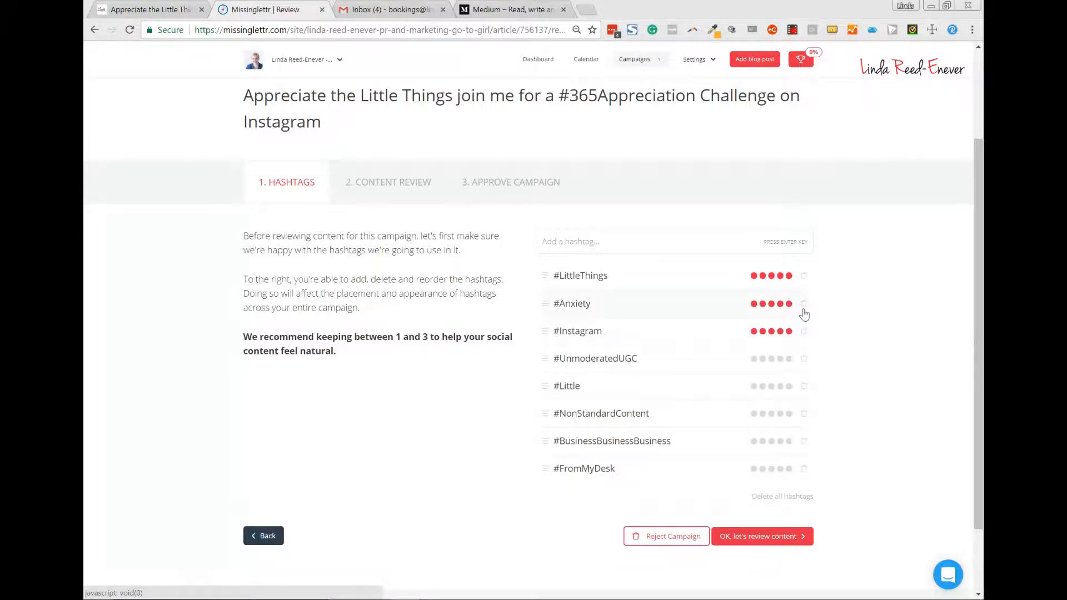
left_click(803, 309)
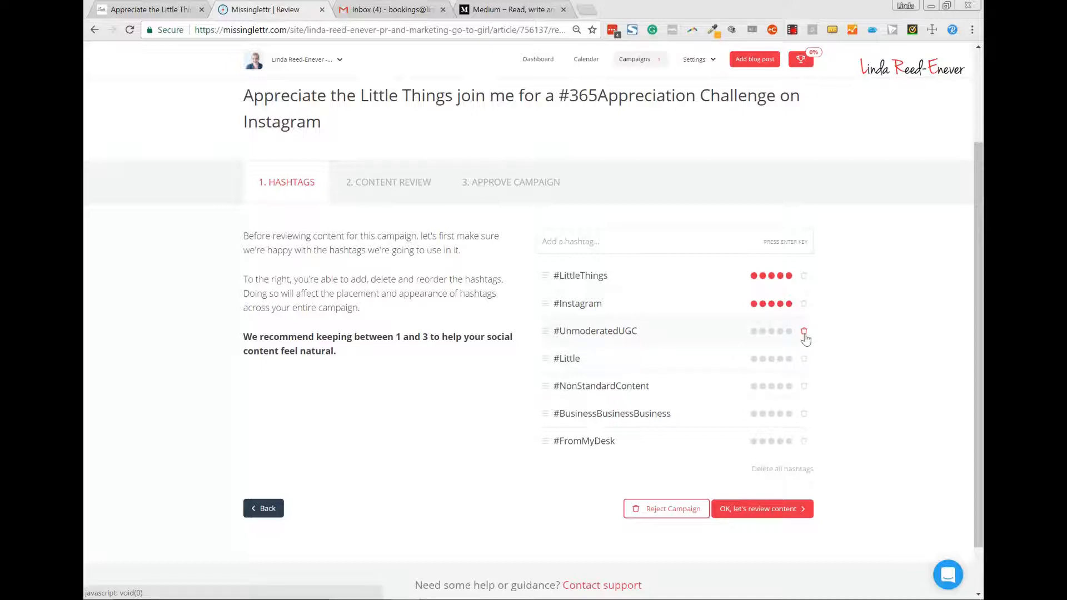
left_click(803, 332)
left_click(804, 332)
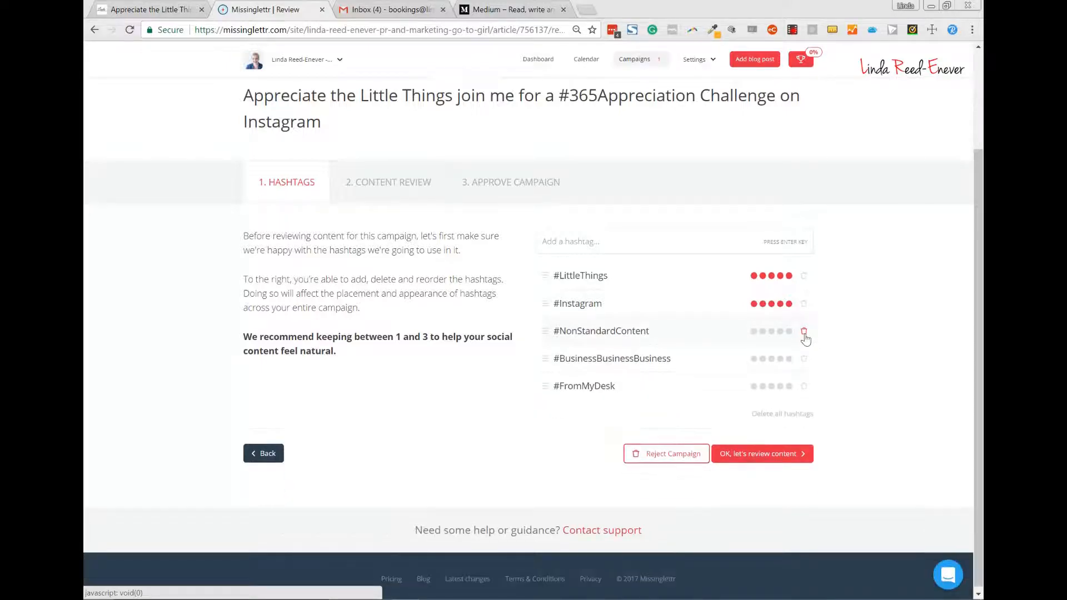
left_click(804, 334)
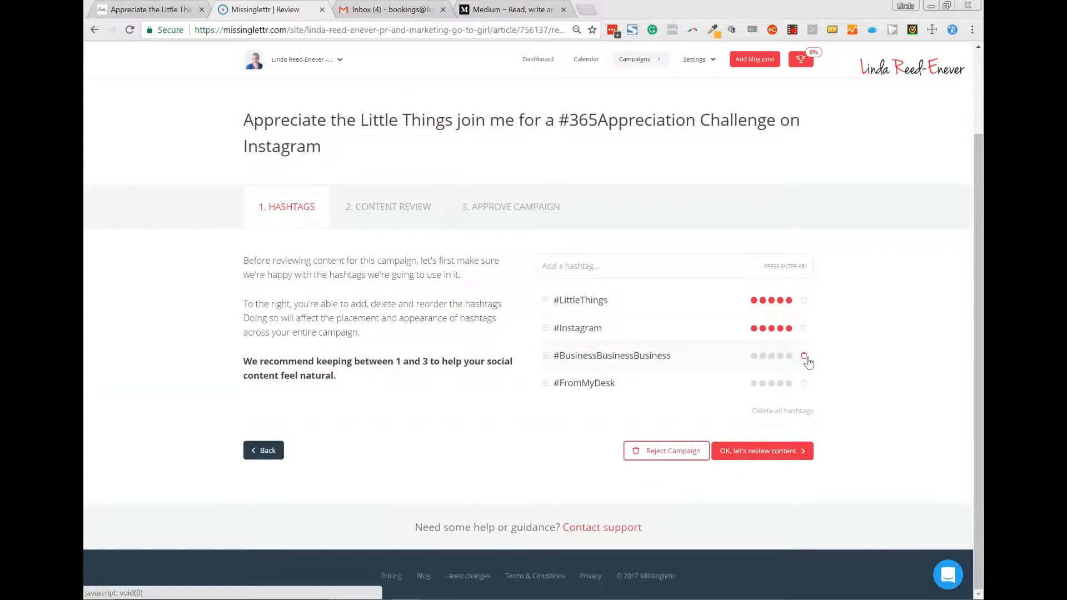
left_click(804, 358)
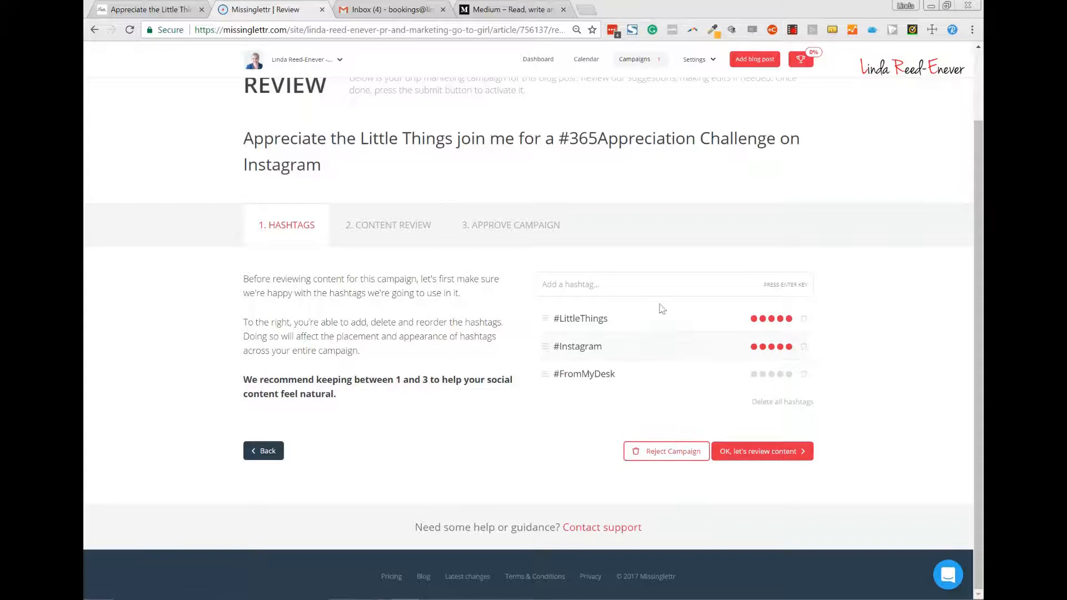
- Add the hashtag #socialmedia to the campaign's hashtag list
left_click(637, 285)
type("#socialmedia")
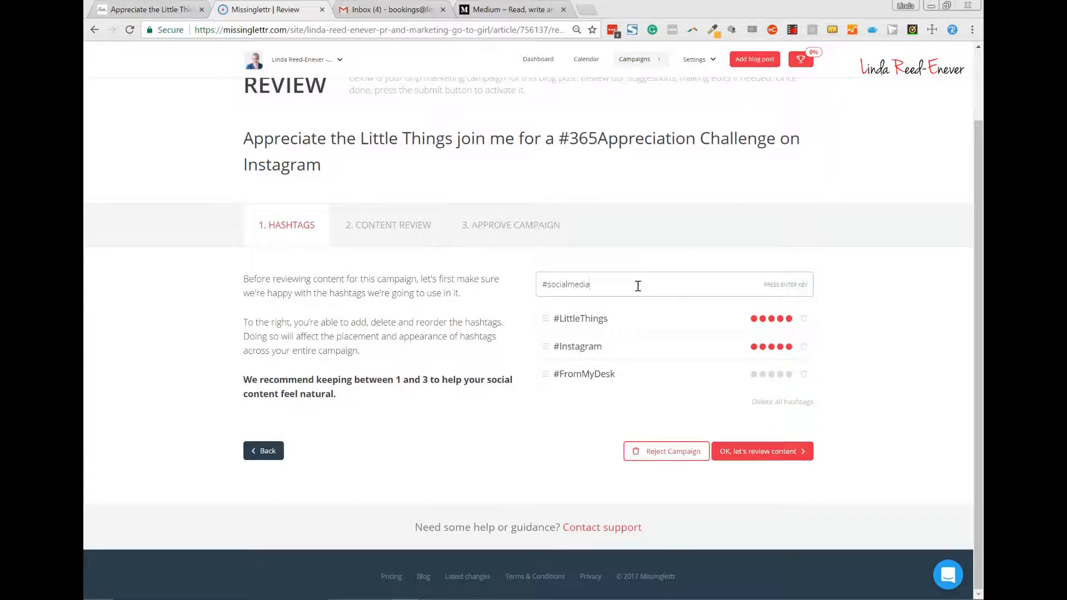
key("Return")
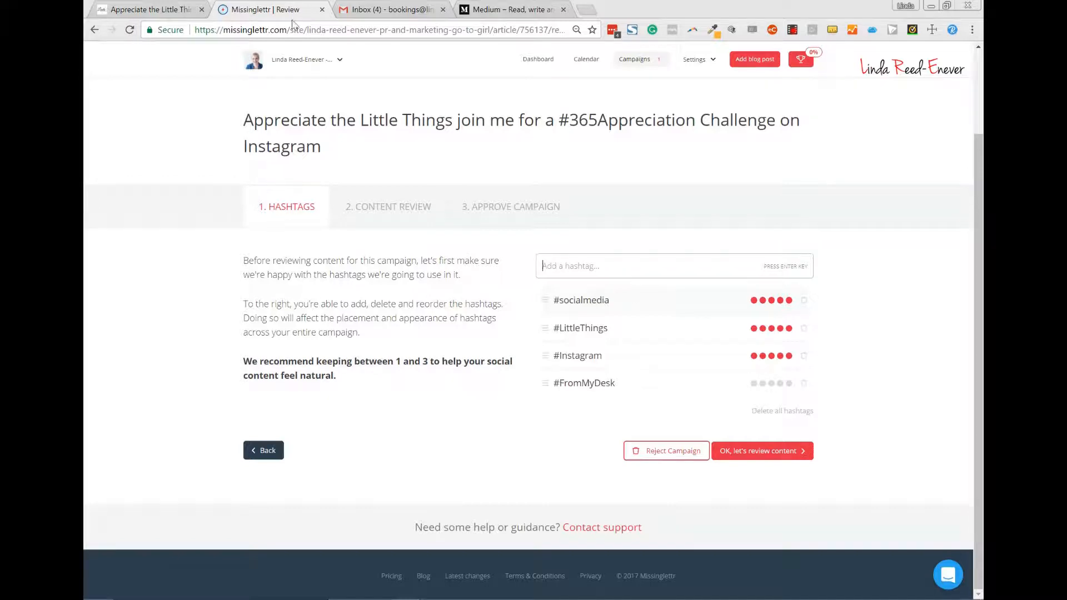
- Copy #365APPRECIATION from the title of the published blog post and add it to the campaign's hashtags
left_click(113, 10)
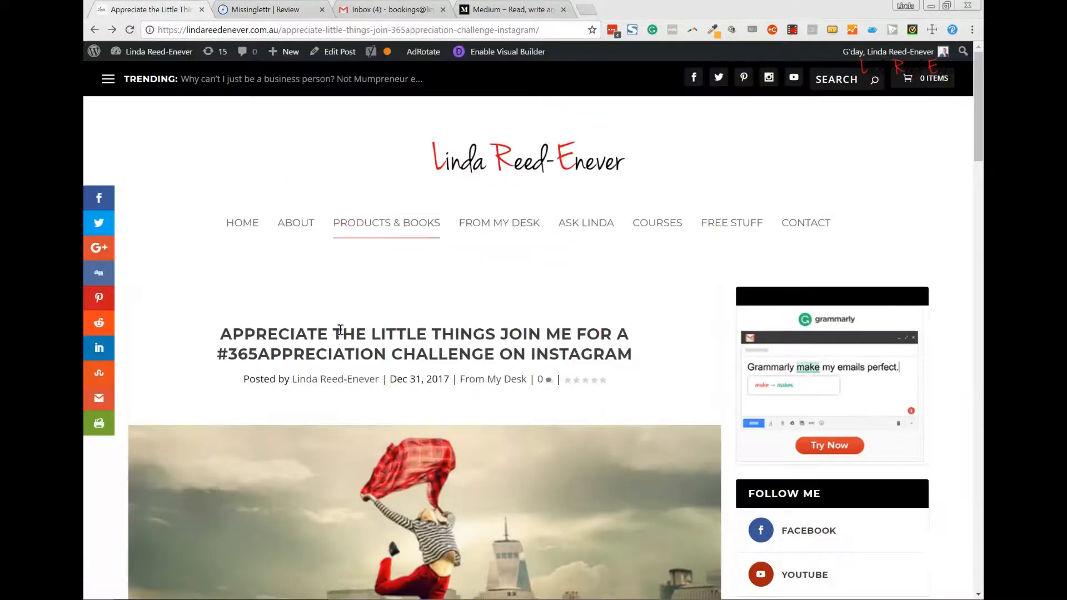
left_click_drag(387, 358, 161, 366)
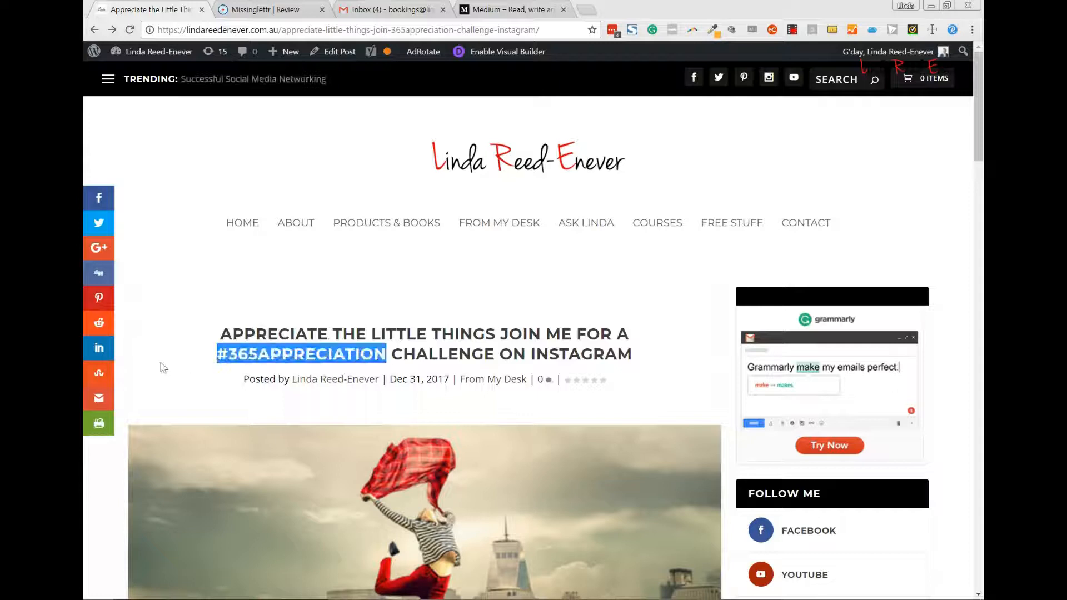
right_click(242, 358)
left_click(272, 366)
left_click(266, 9)
left_click(673, 265)
key("ctrl+v")
key("Return")
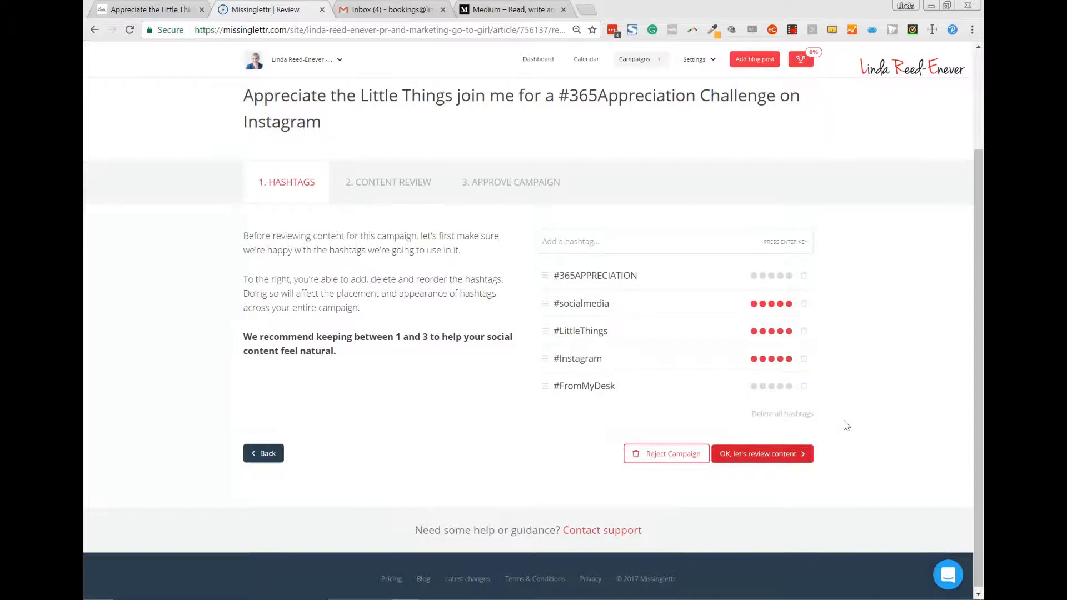
- Continue to the campaign's content review and switch the day 3 post's image to the #365Appreciation picture
left_click(782, 454)
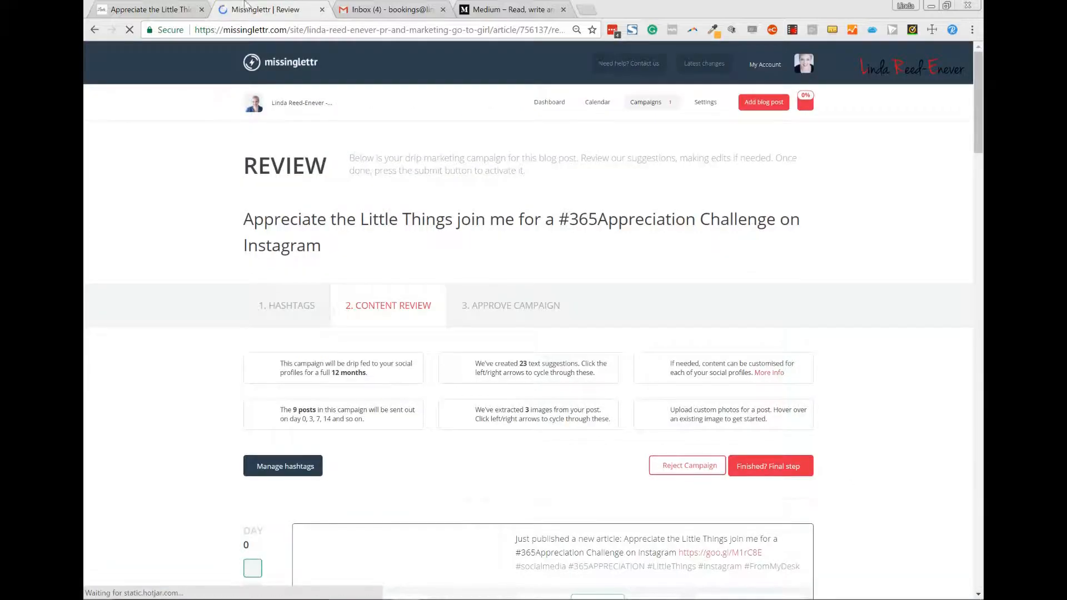
scroll(739, 288, "down", 3)
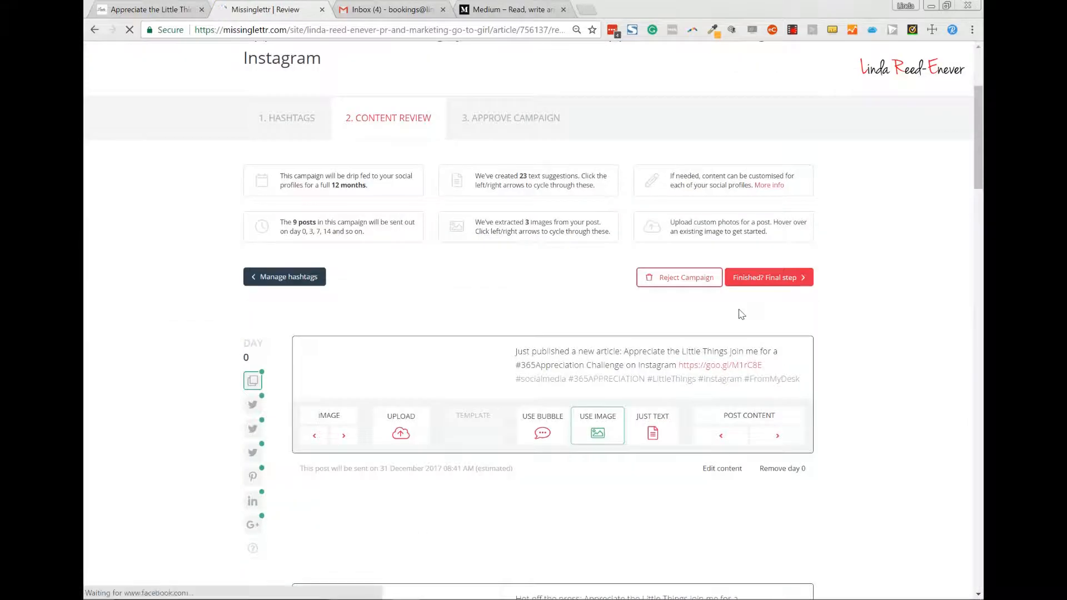
scroll(740, 312, "down", 2)
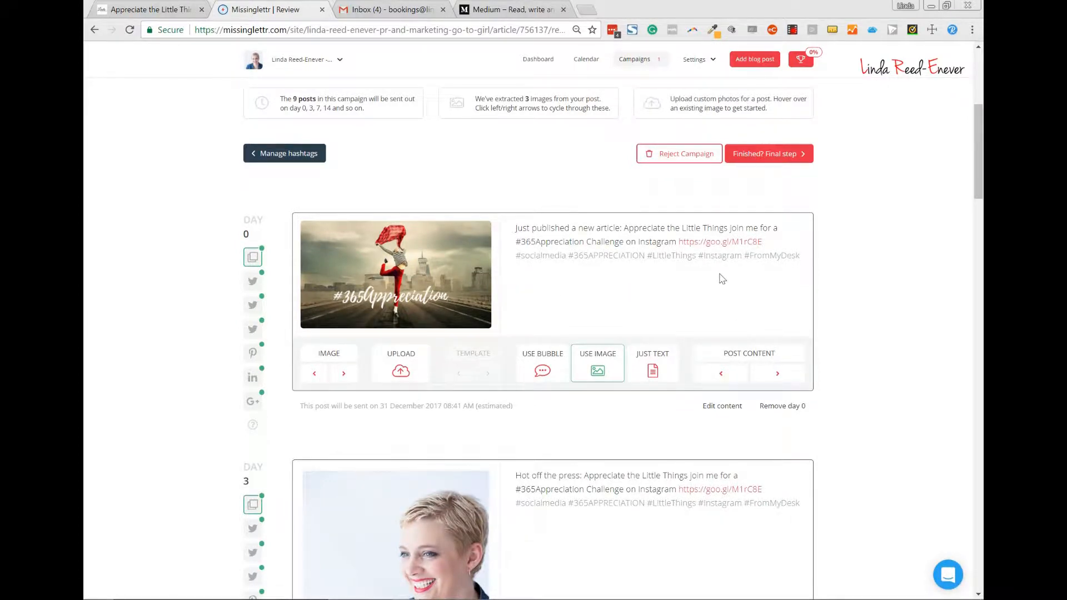
scroll(719, 278, "down", 1)
scroll(719, 278, "down", 2)
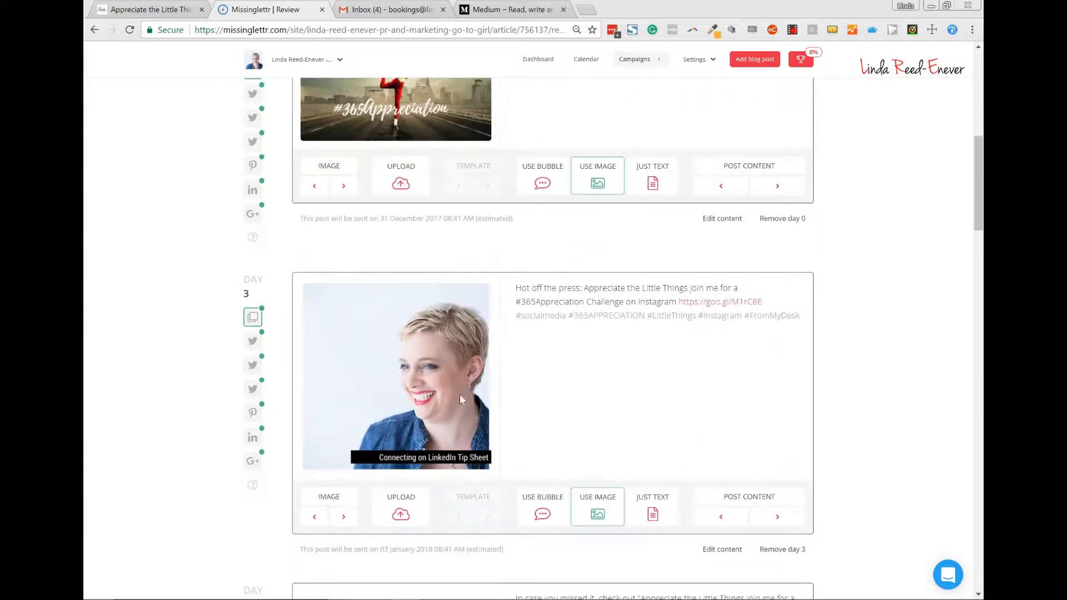
left_click(357, 517)
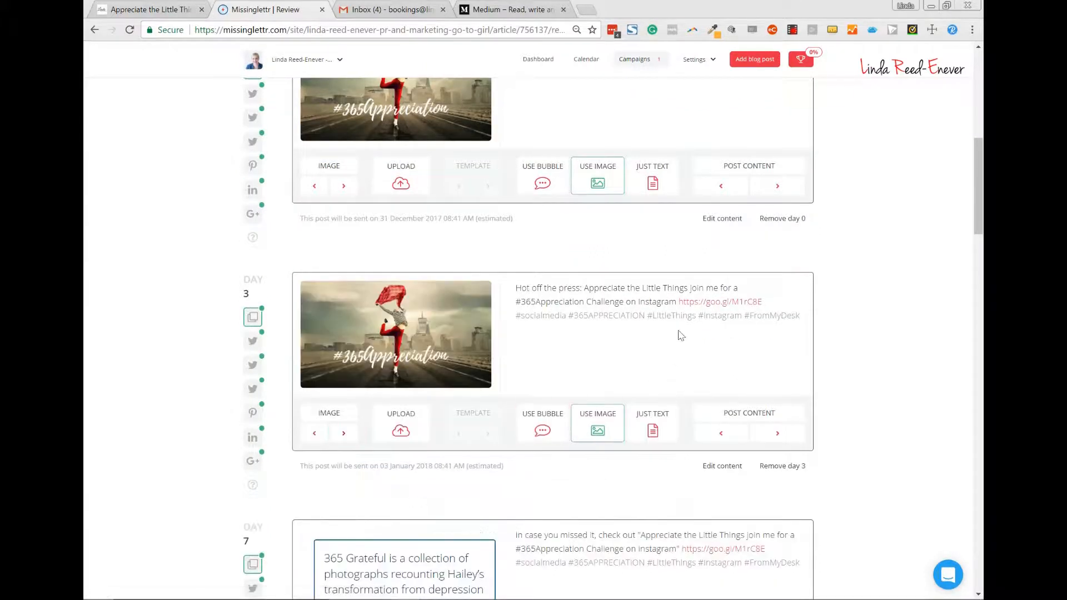
- Change the day 7 post's quote bubble to "Appreciate the Little Things join me for a #365Appreciation Challenge on Instagram"
scroll(681, 335, "down", 4)
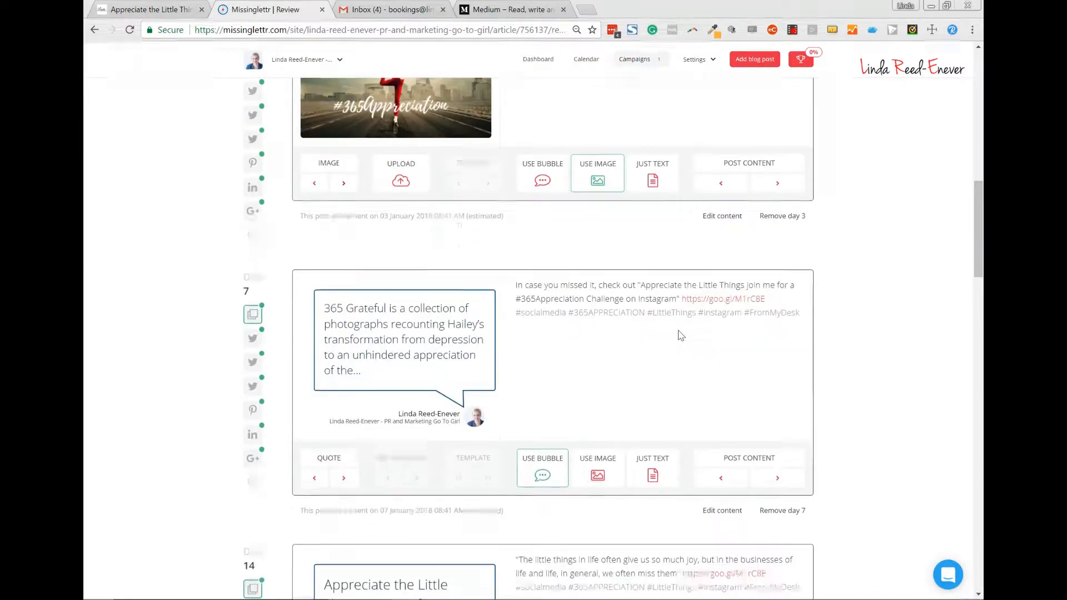
left_click(346, 481)
left_click(345, 478)
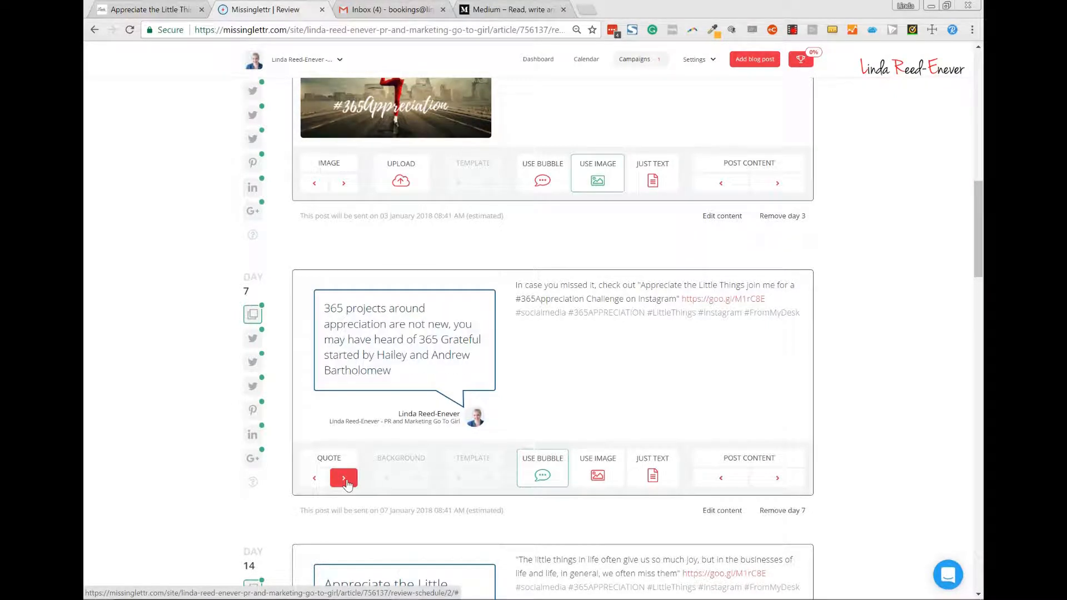
left_click(344, 479)
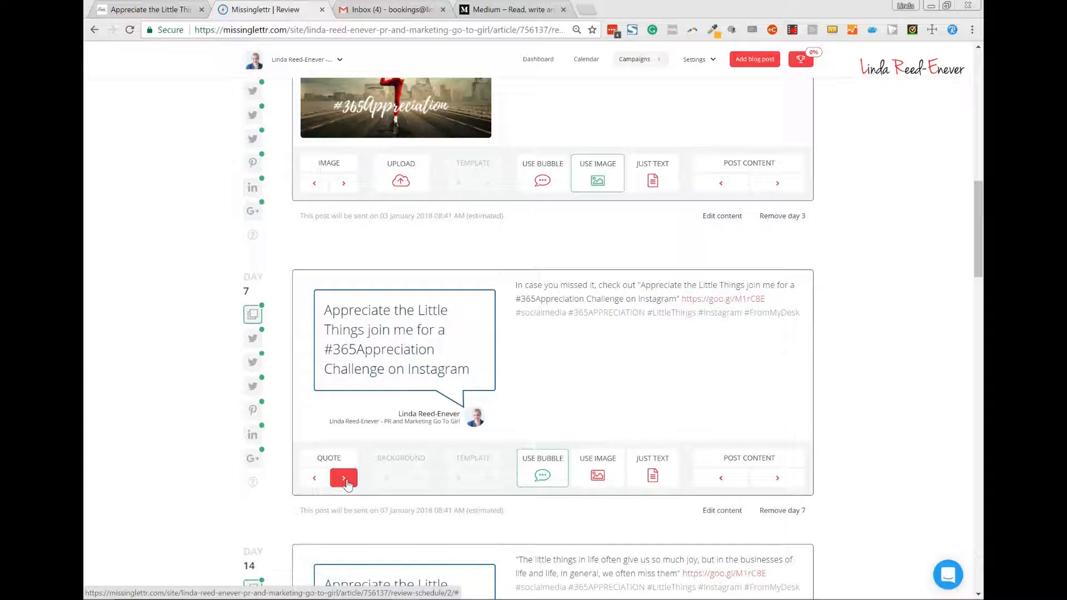
- Review the day 14 text and replace the images of the day 90 and day 180 posts with the #365Appreciation picture
scroll(441, 338, "down", 3)
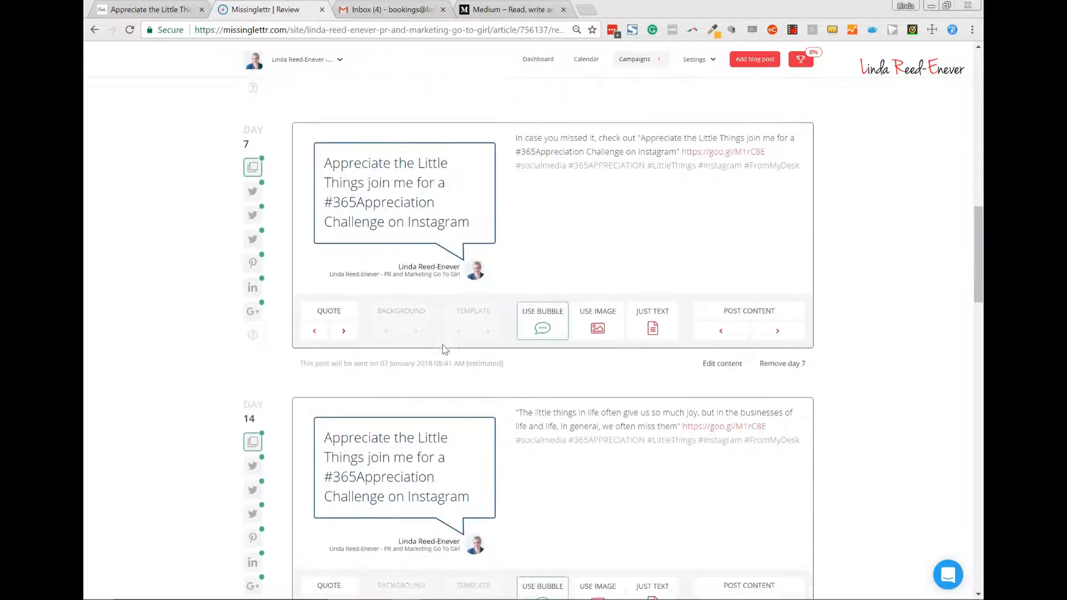
scroll(445, 349, "down", 2)
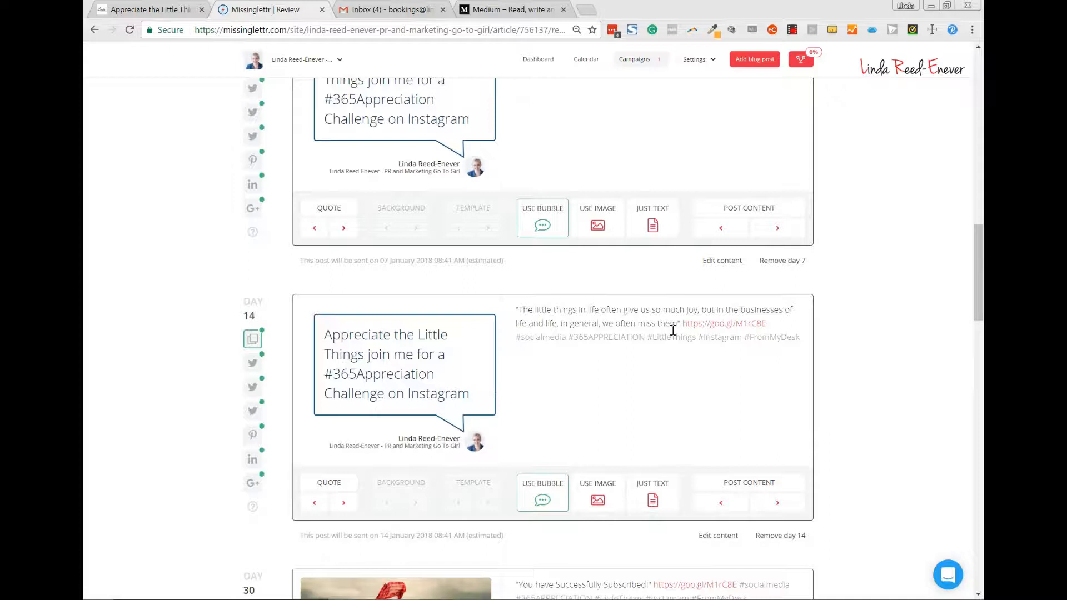
left_click_drag(678, 324, 453, 297)
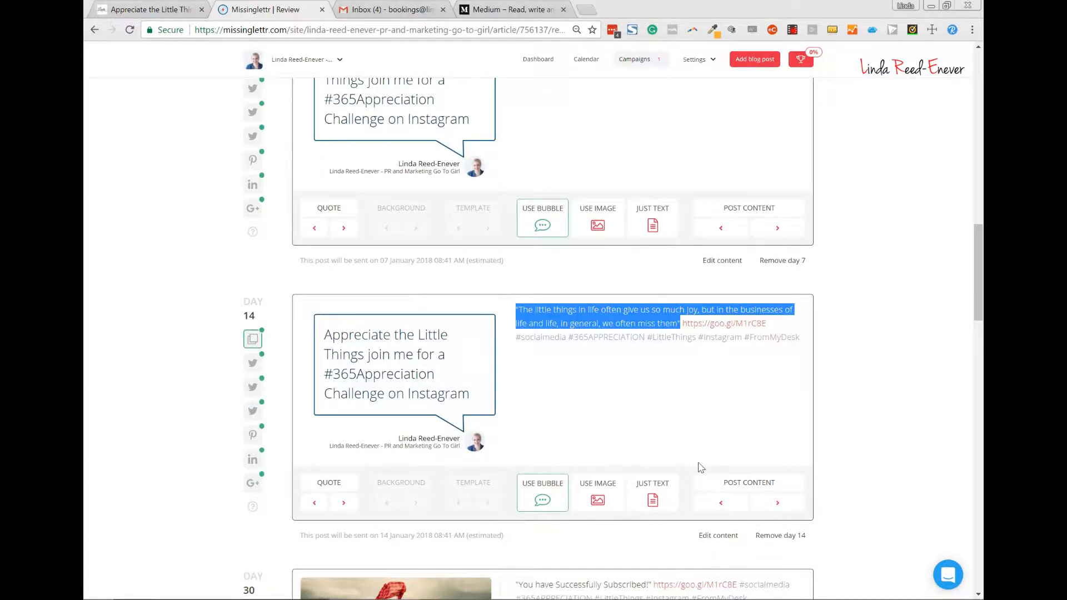
scroll(701, 468, "down", 9)
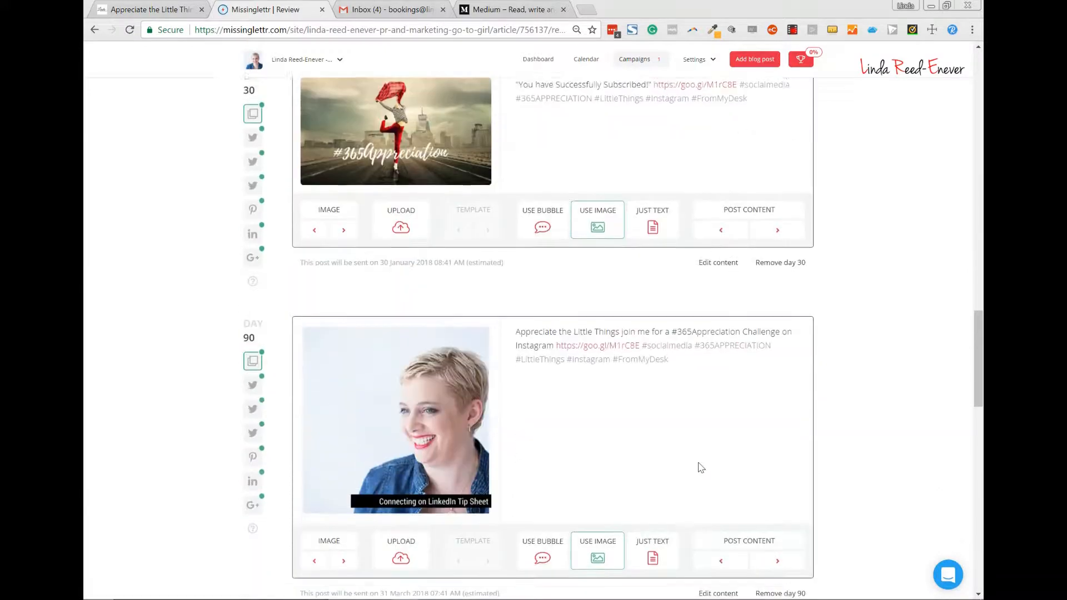
scroll(701, 468, "down", 2)
left_click(345, 438)
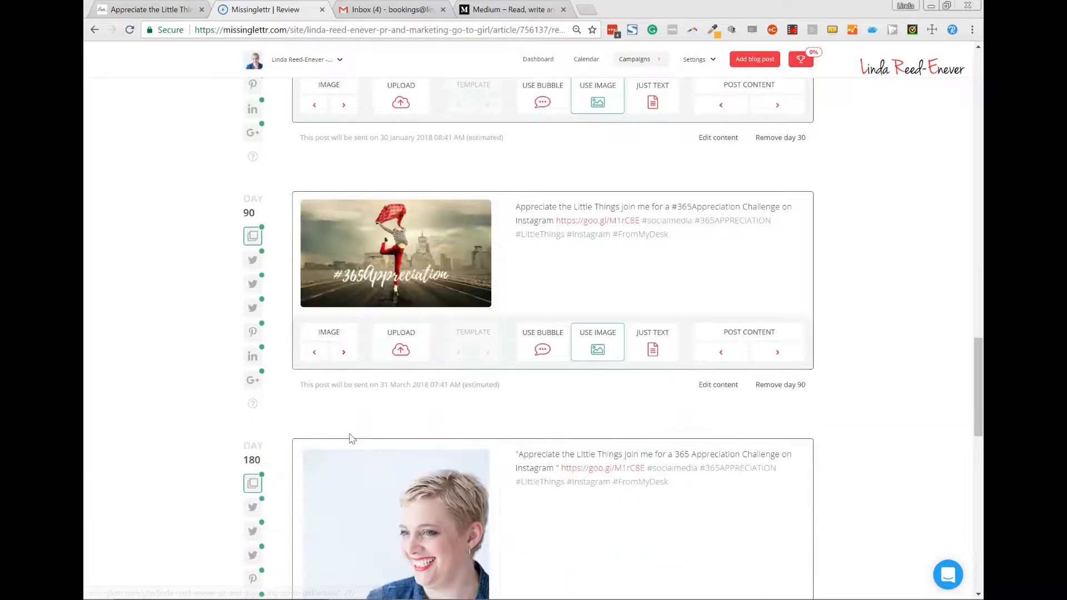
scroll(522, 328, "down", 3)
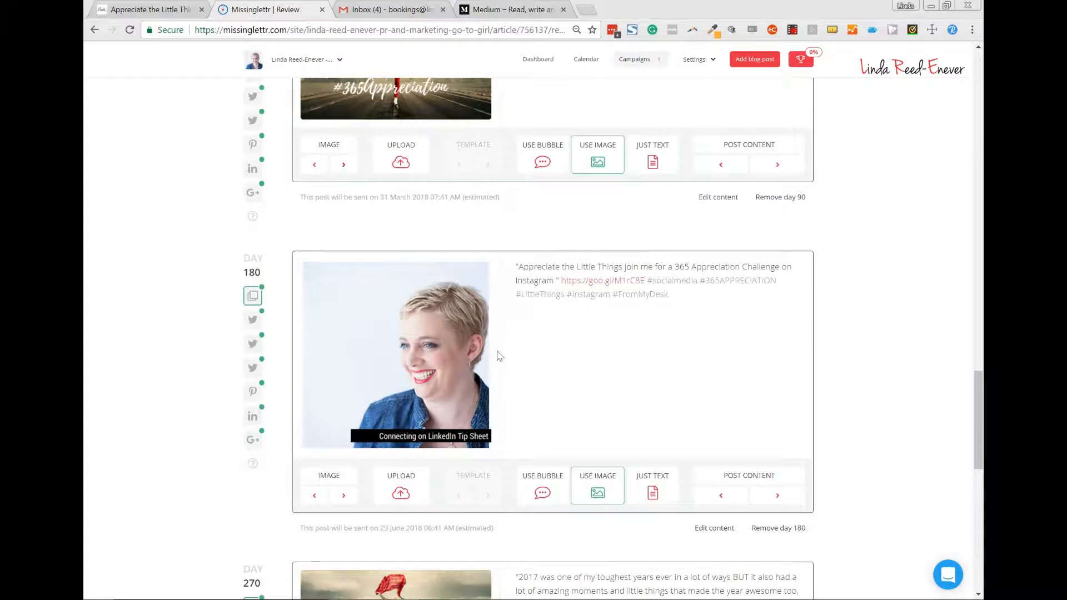
left_click(344, 495)
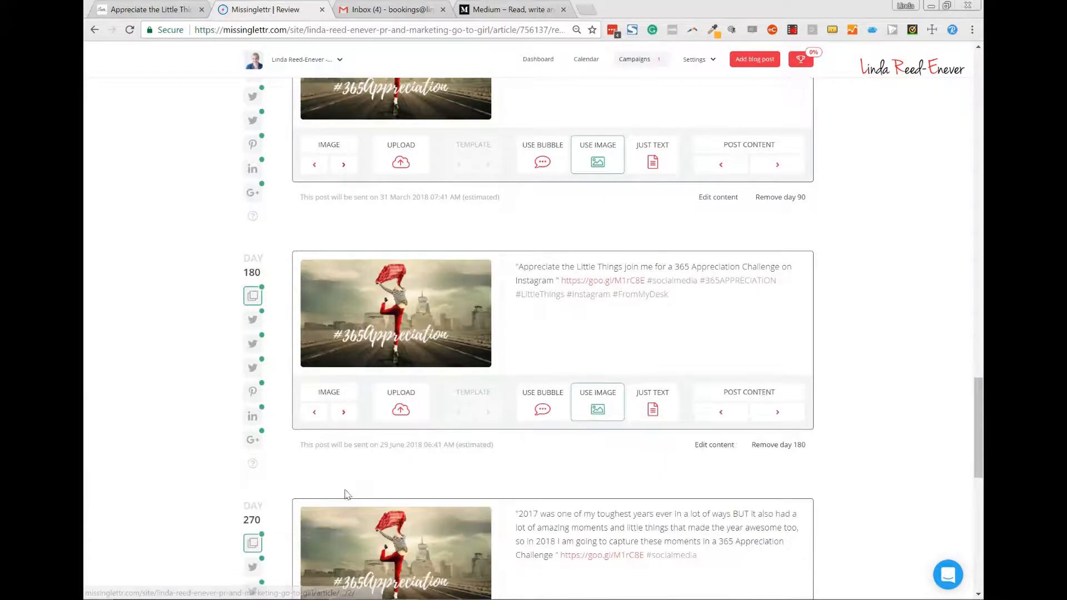
- Give the day 365 post the #365Appreciation picture and the text "Appreciate the Little Things join me for a 365 Appreciation Challenge on Instagram"
scroll(681, 278, "down", 4)
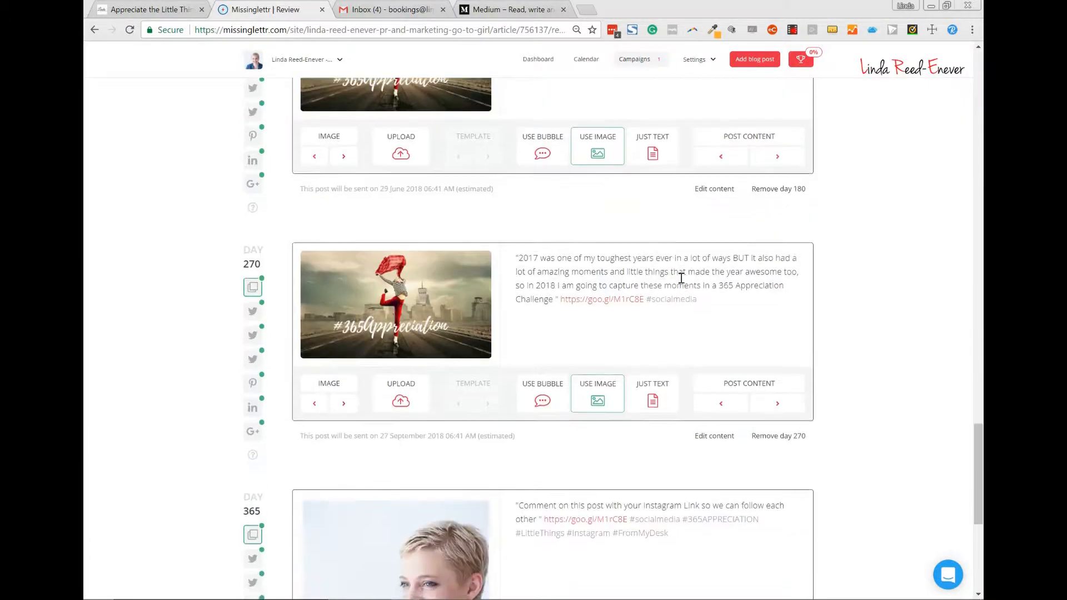
scroll(681, 278, "down", 6)
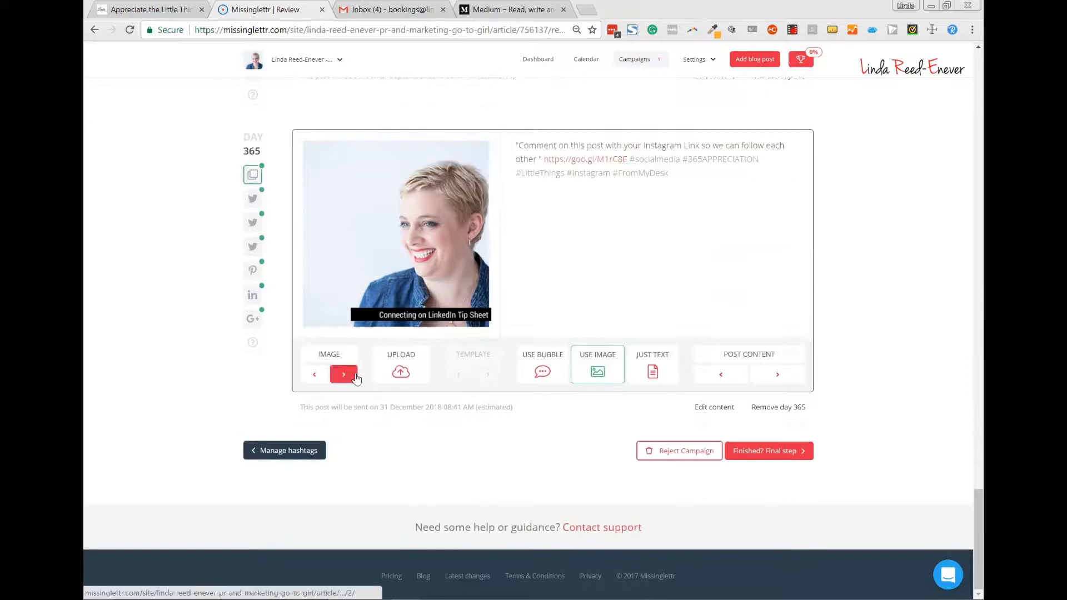
left_click(343, 374)
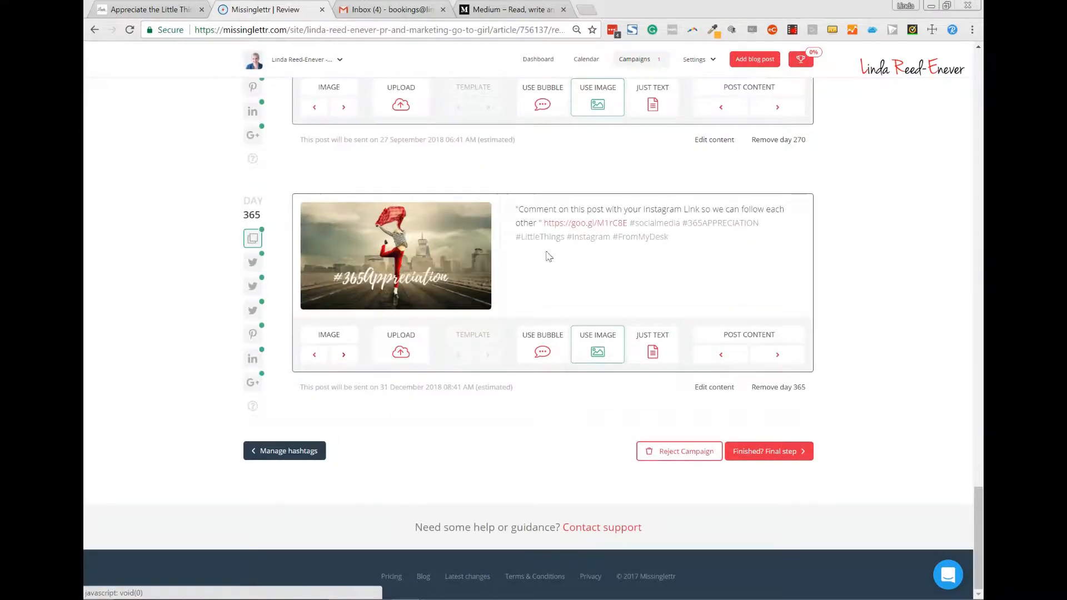
left_click(720, 356)
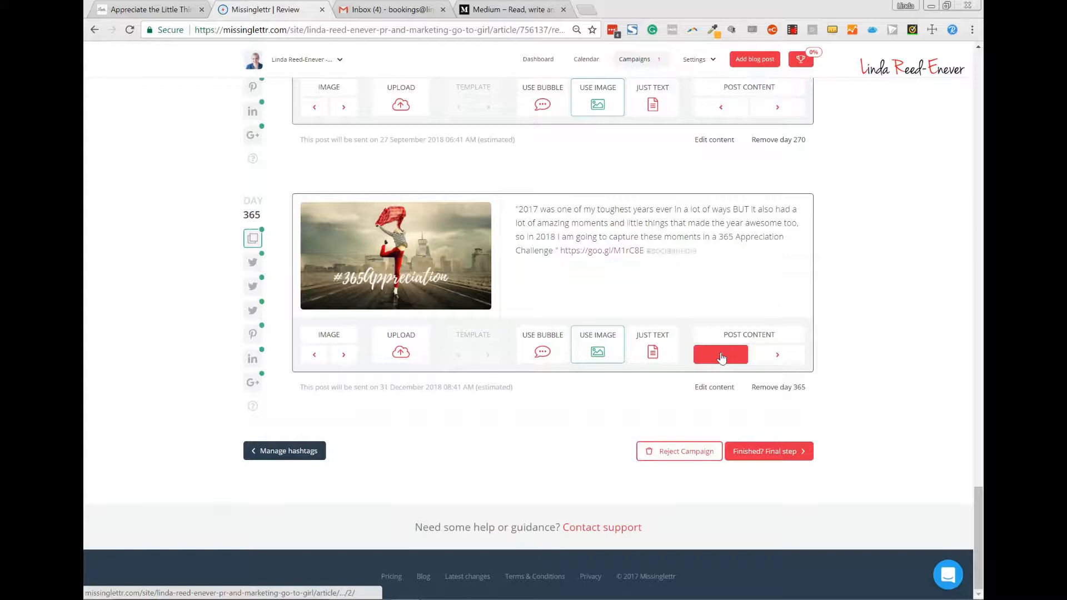
left_click(721, 355)
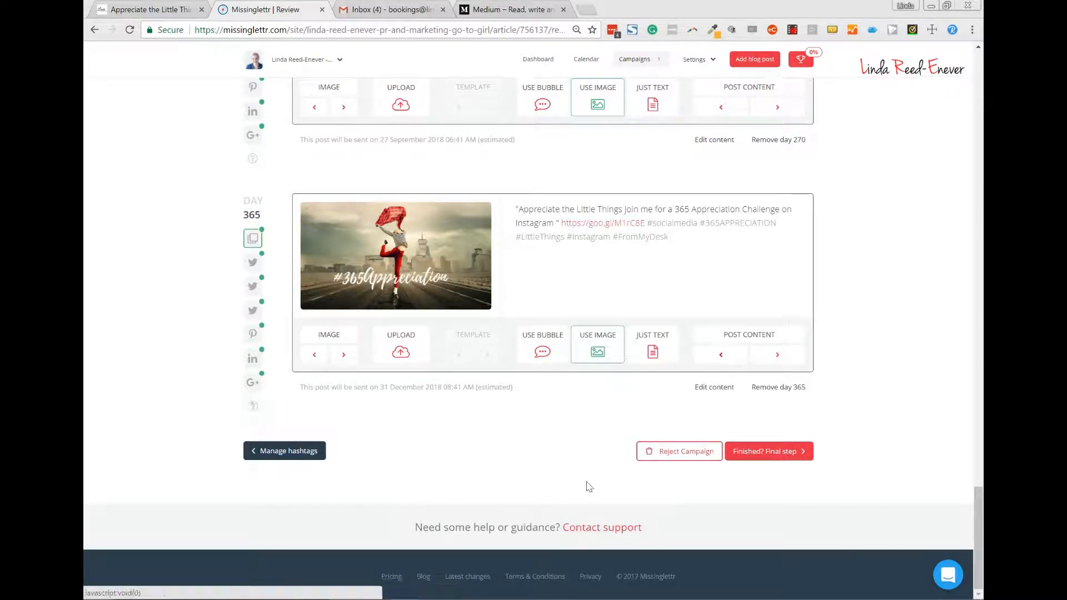
- Proceed to the campaign approval step and turn on the campaign boost that publishes the post on Medium
left_click(756, 453)
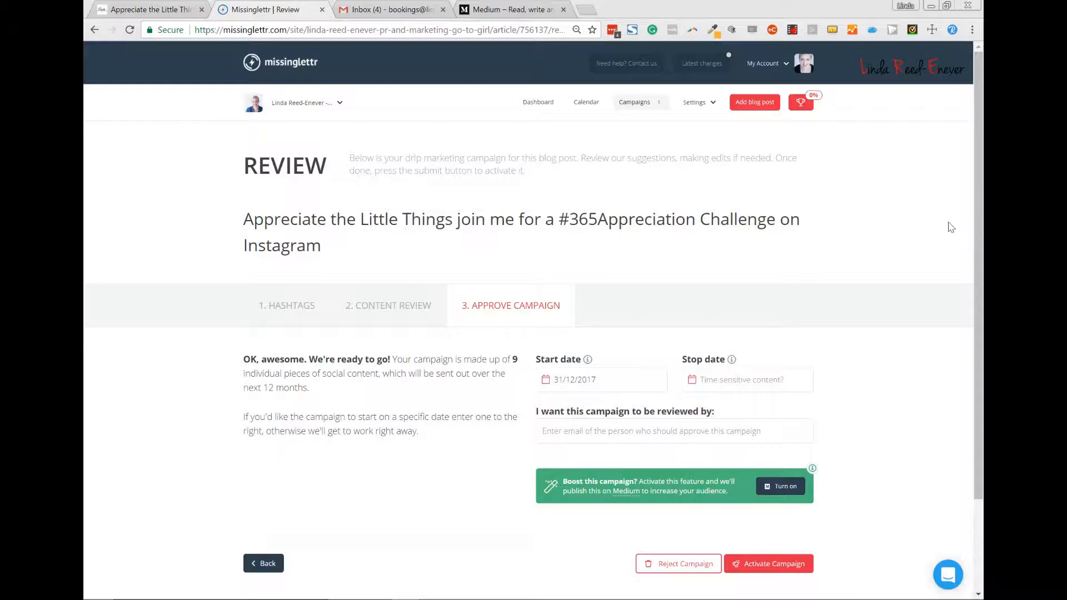
scroll(950, 227, "down", 1)
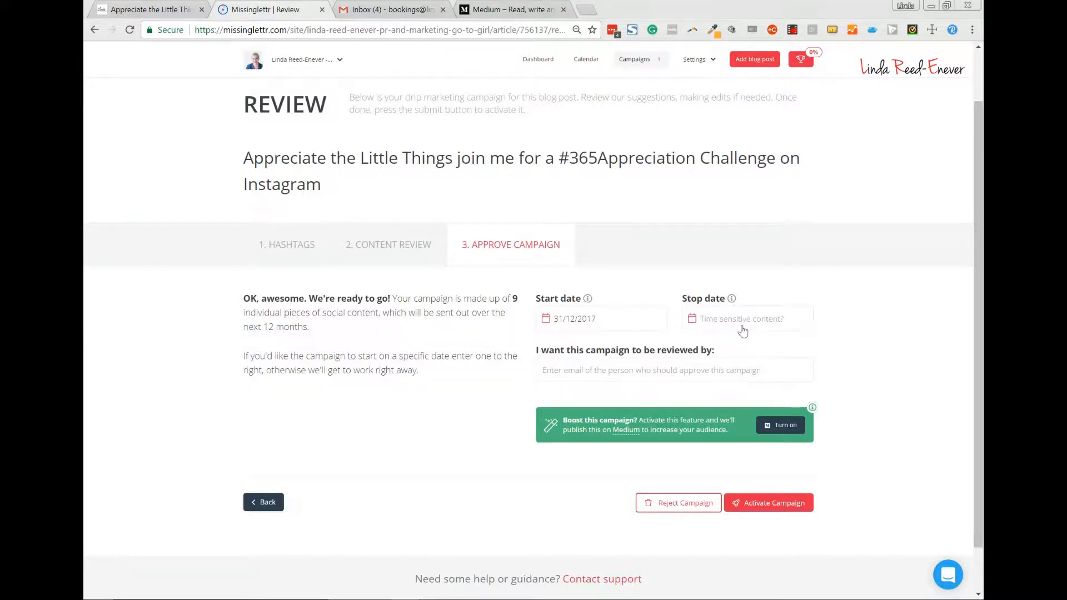
scroll(743, 331, "down", 1)
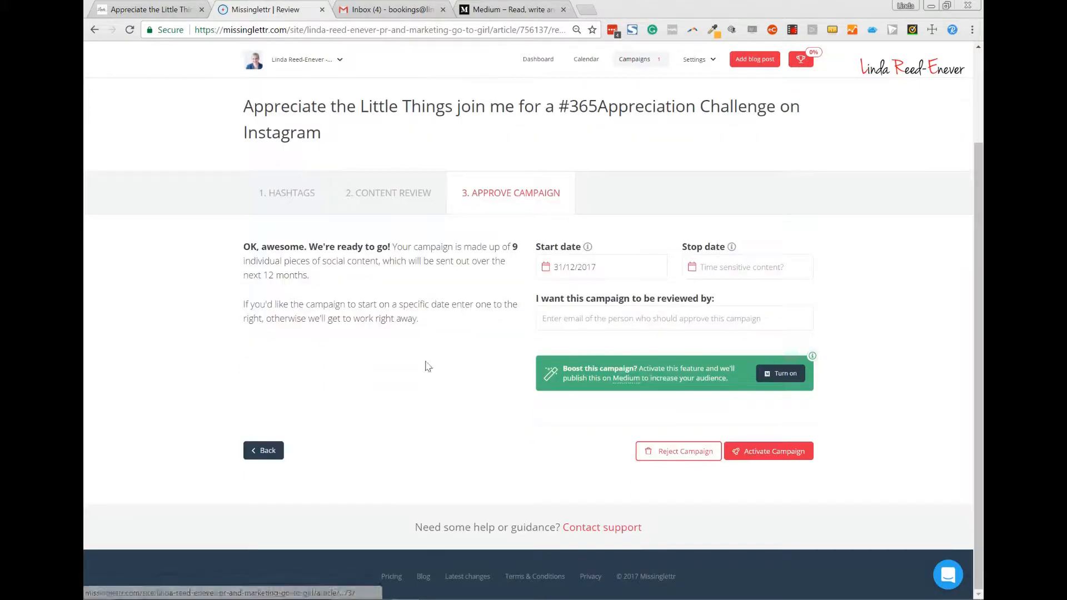
left_click(794, 383)
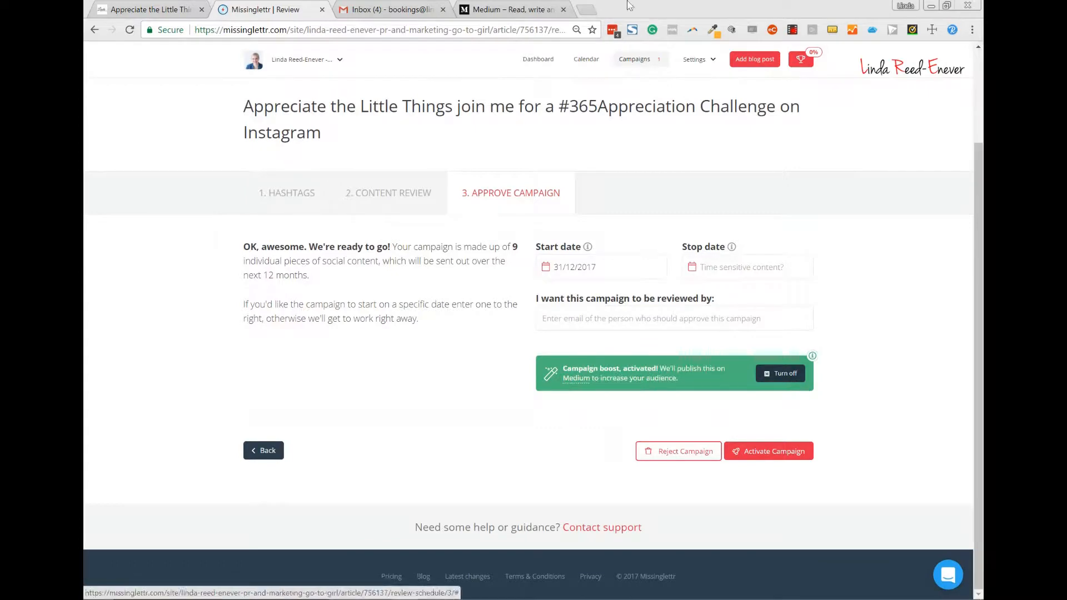
- Switch to Medium, open the account's own profile and look over its latest stories and follower details
left_click(477, 11)
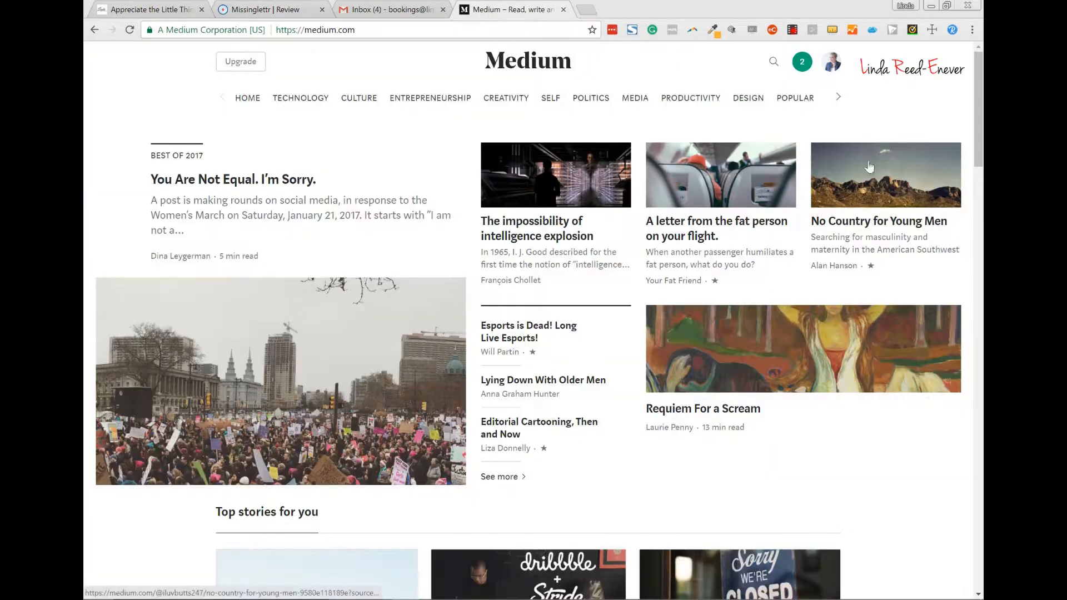
left_click(826, 68)
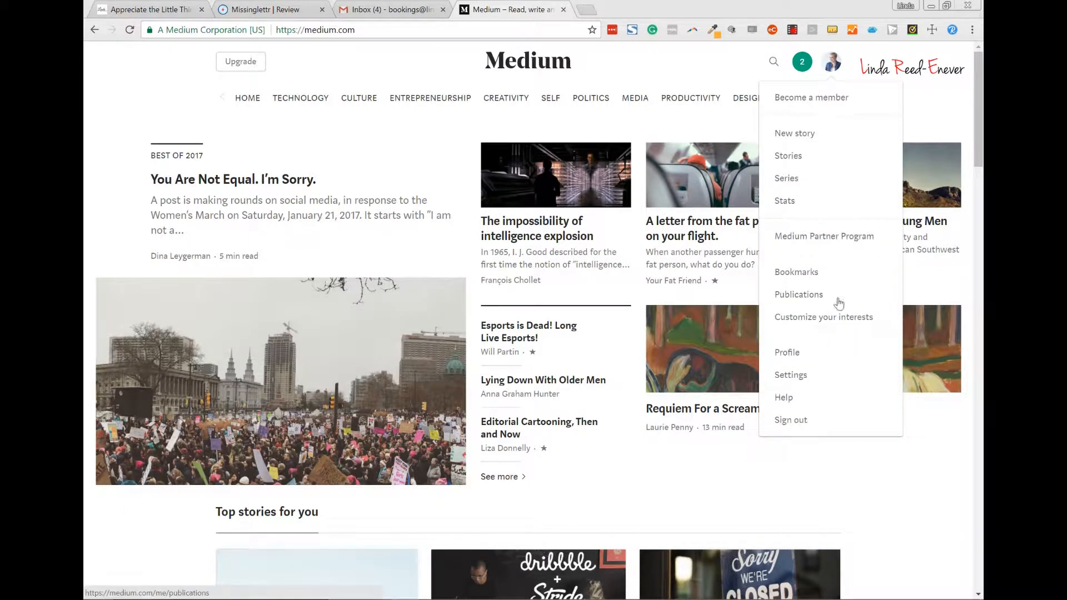
left_click(827, 361)
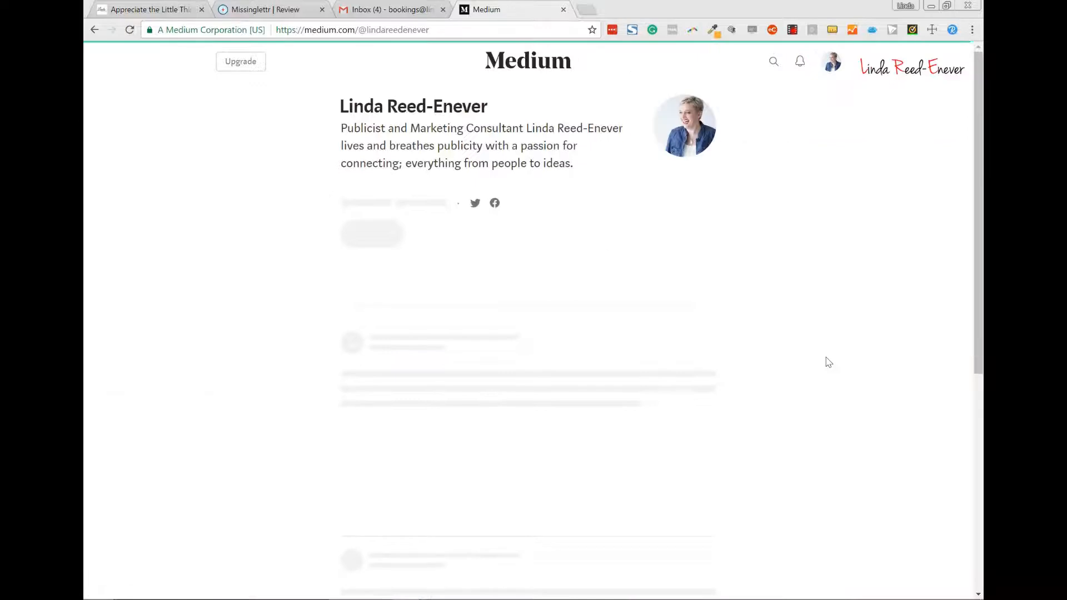
scroll(771, 310, "down", 1)
scroll(771, 310, "down", 6)
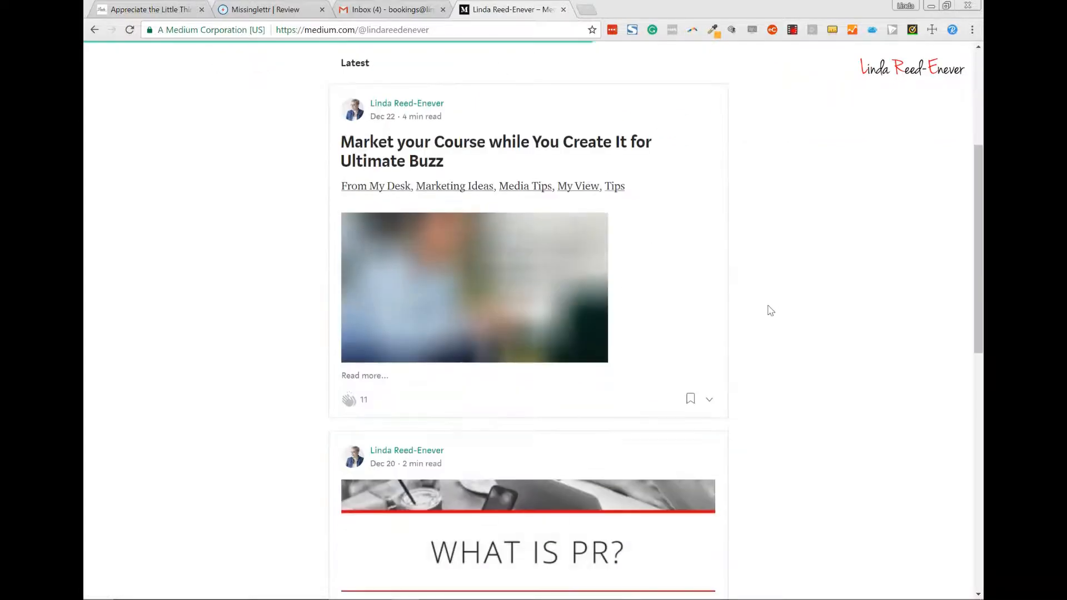
scroll(770, 310, "up", 7)
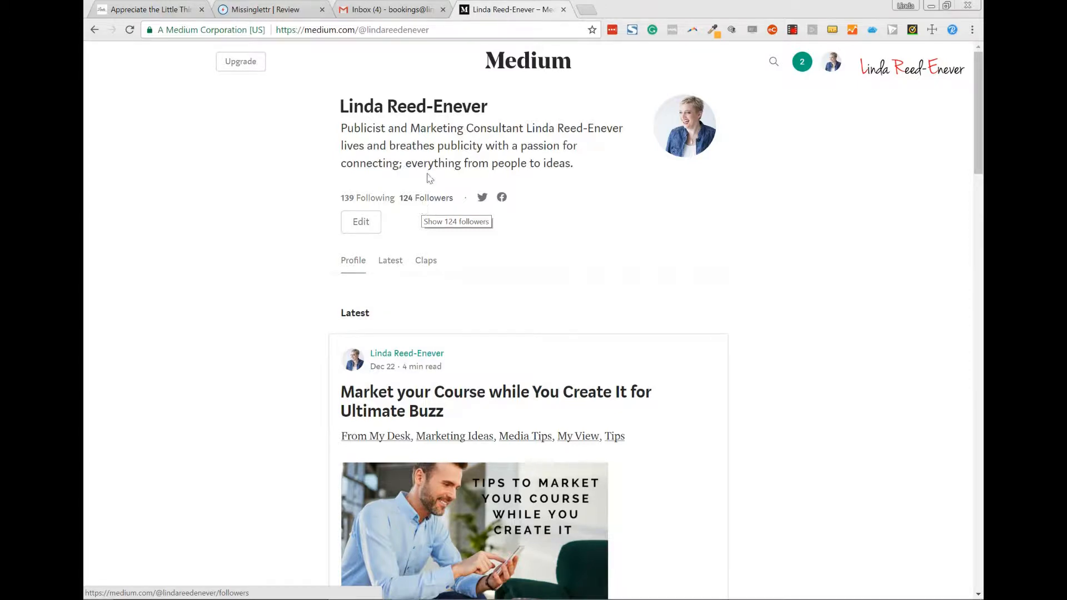
- Return to Missinglettr, activate the #365Appreciation campaign, look over the active campaigns and dismiss the approval notice
left_click(395, 10)
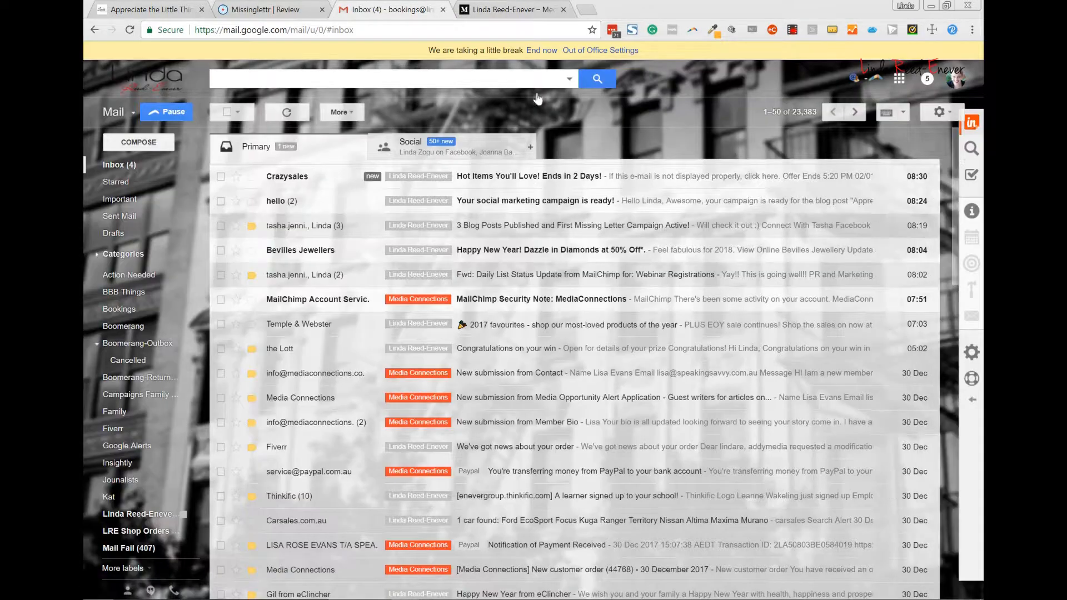
left_click(267, 6)
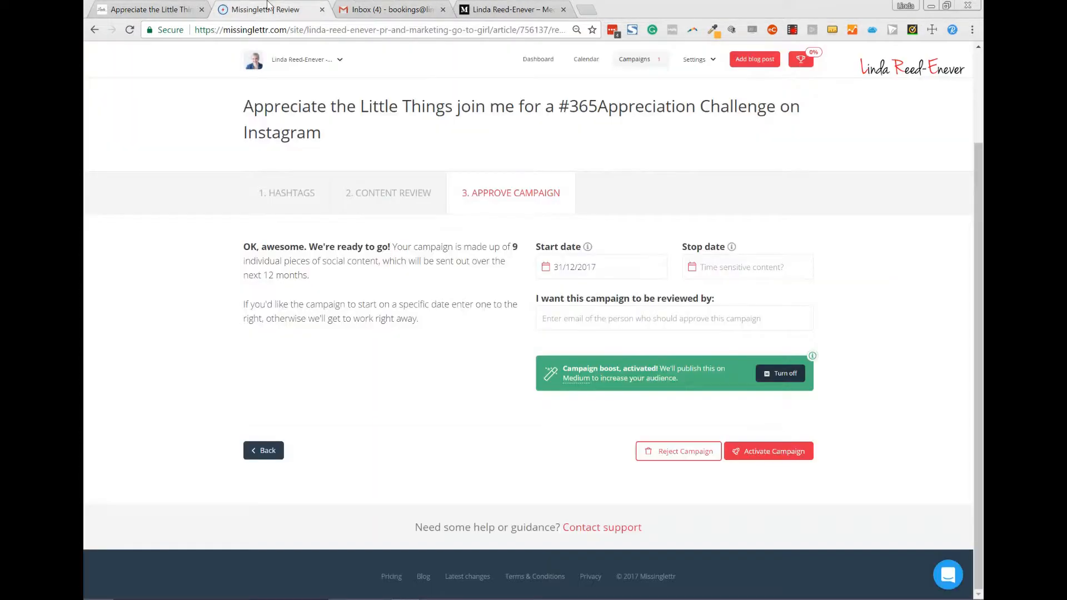
left_click(784, 453)
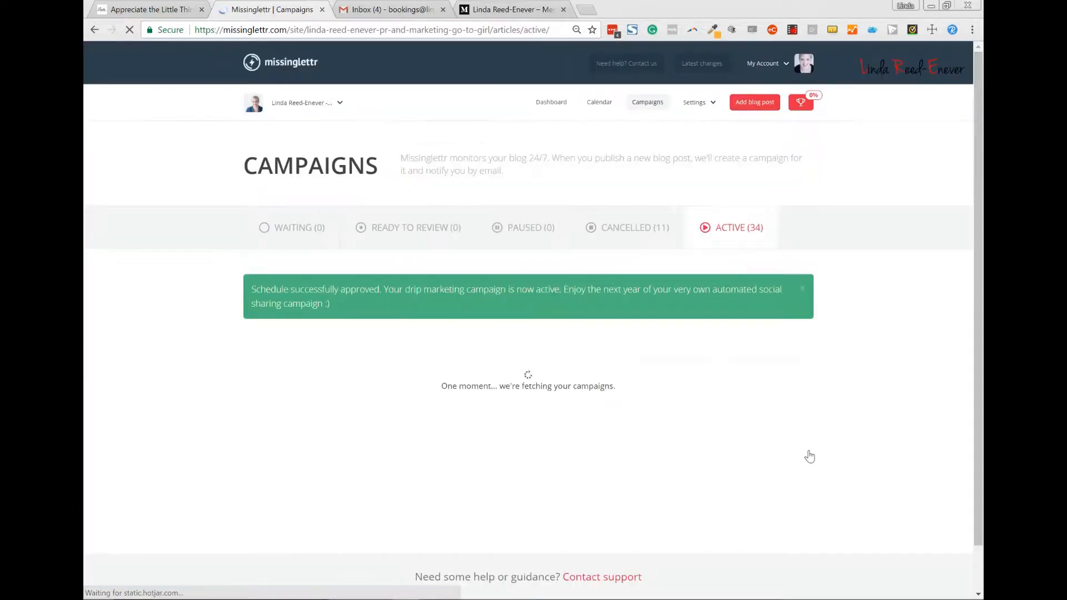
scroll(784, 372, "down", 8)
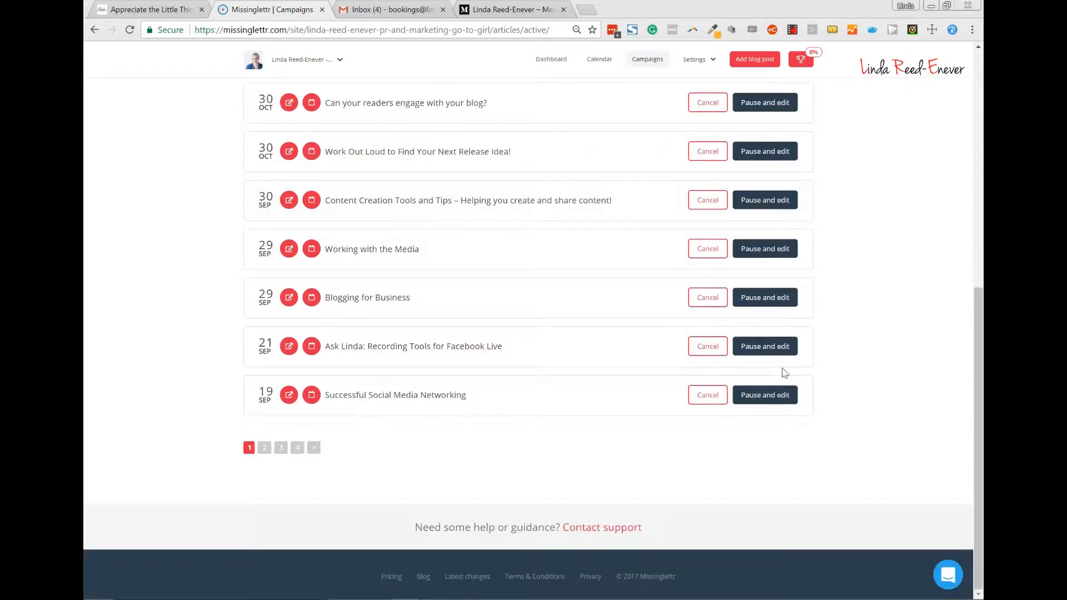
scroll(784, 373, "up", 8)
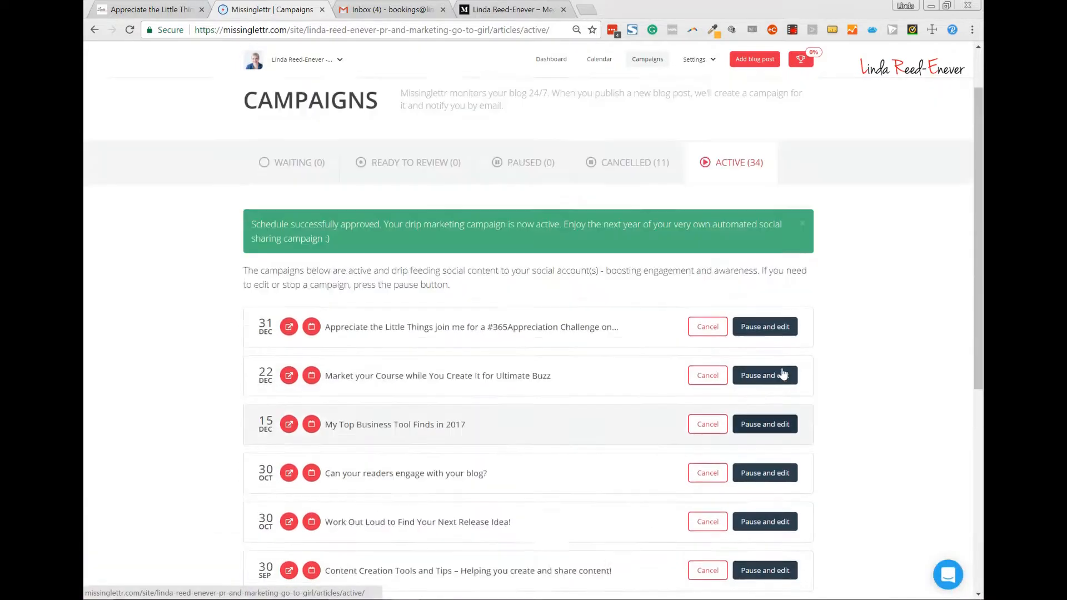
left_click(801, 288)
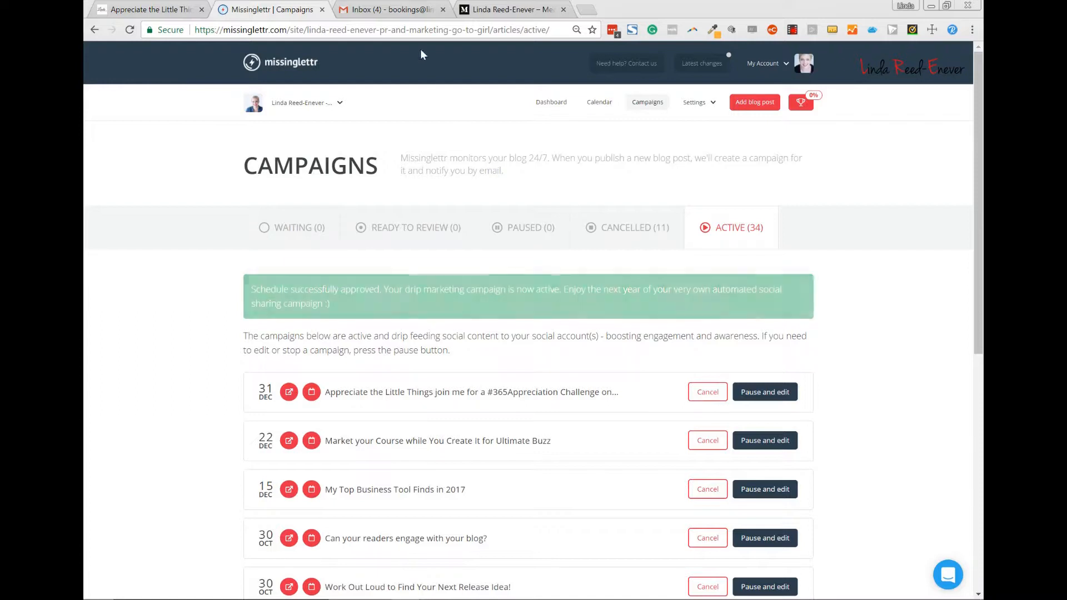
- Switch to Gmail and, in the account settings, fetch new mail from the Business Business Business mailbox and the last linked mailbox
left_click(392, 11)
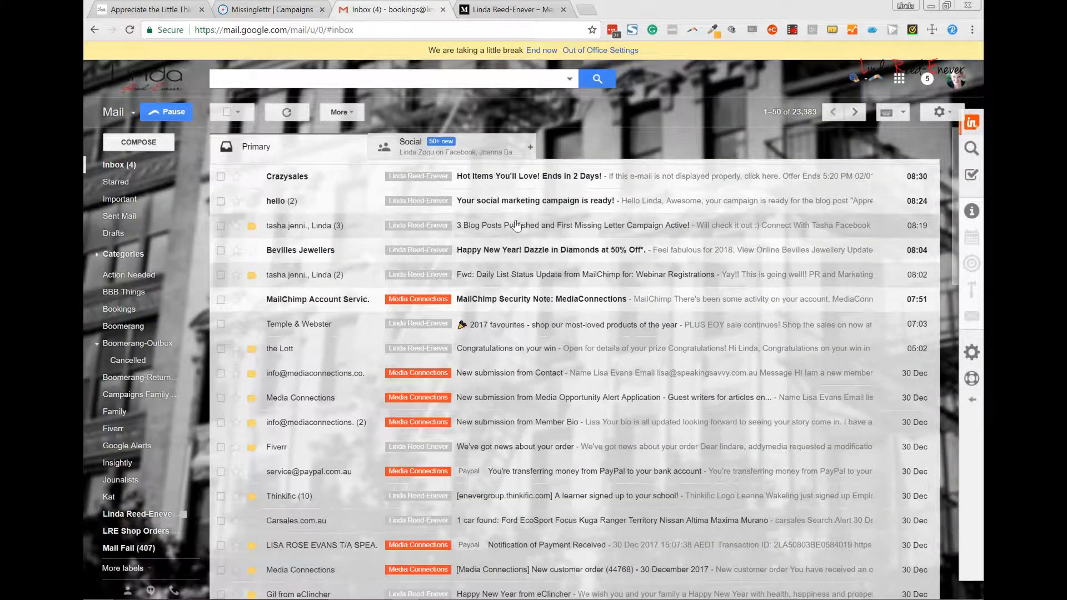
left_click(942, 117)
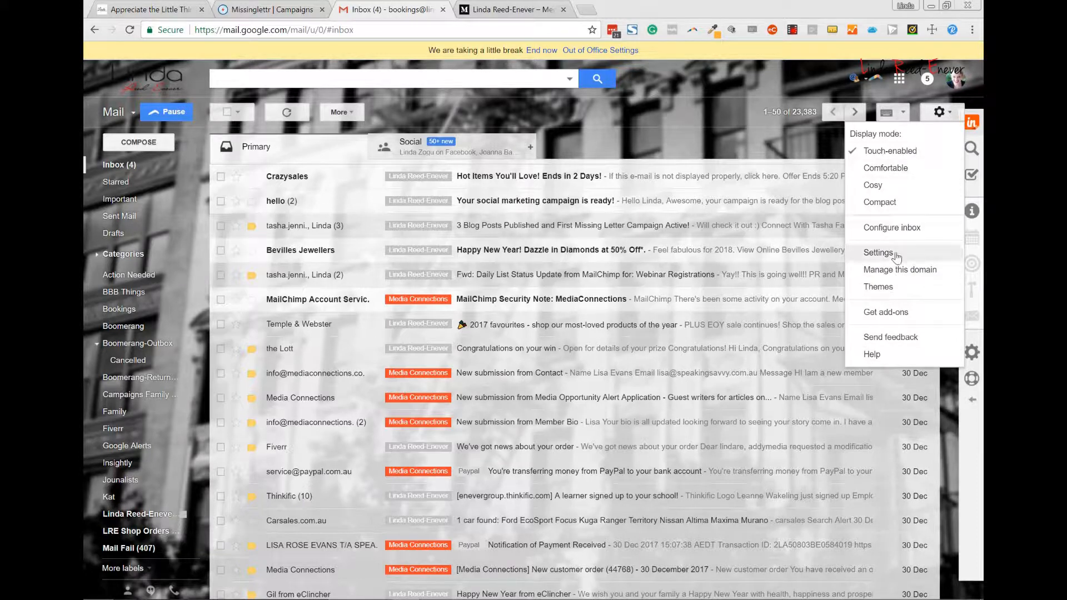
left_click(878, 252)
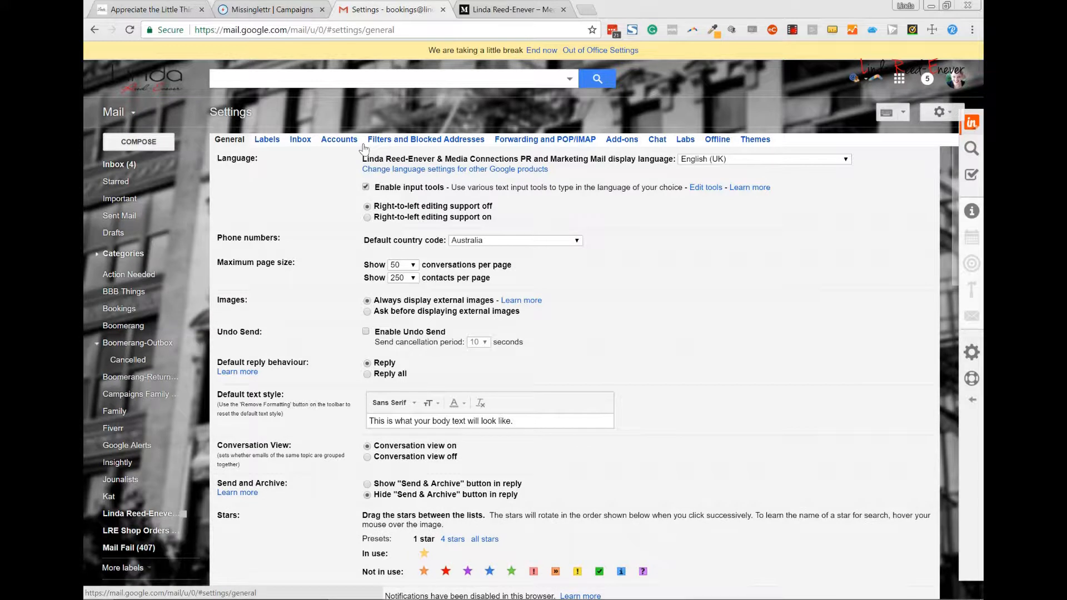
left_click(340, 141)
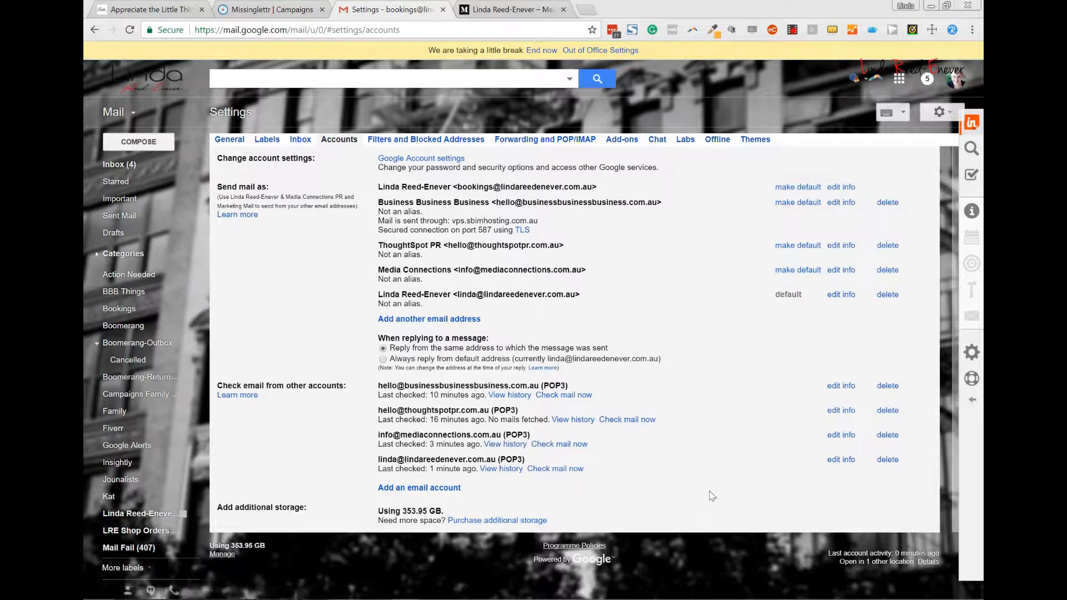
left_click(588, 397)
left_click(577, 468)
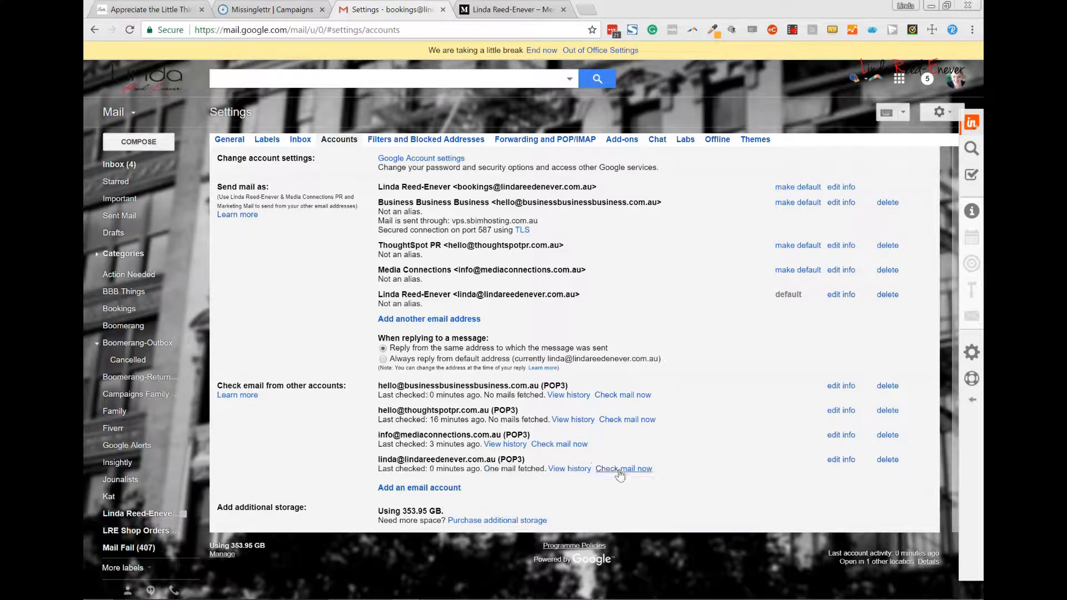
- Open the inbox message "Your Medium post is ready!" and follow its link to review and activate the draft on Medium
left_click(119, 164)
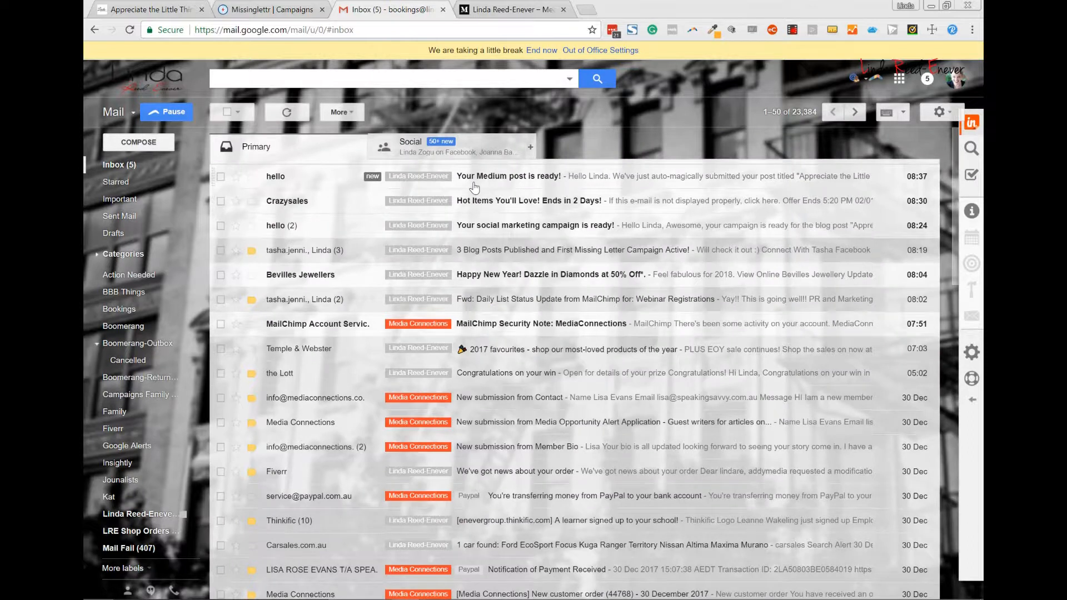
left_click(474, 185)
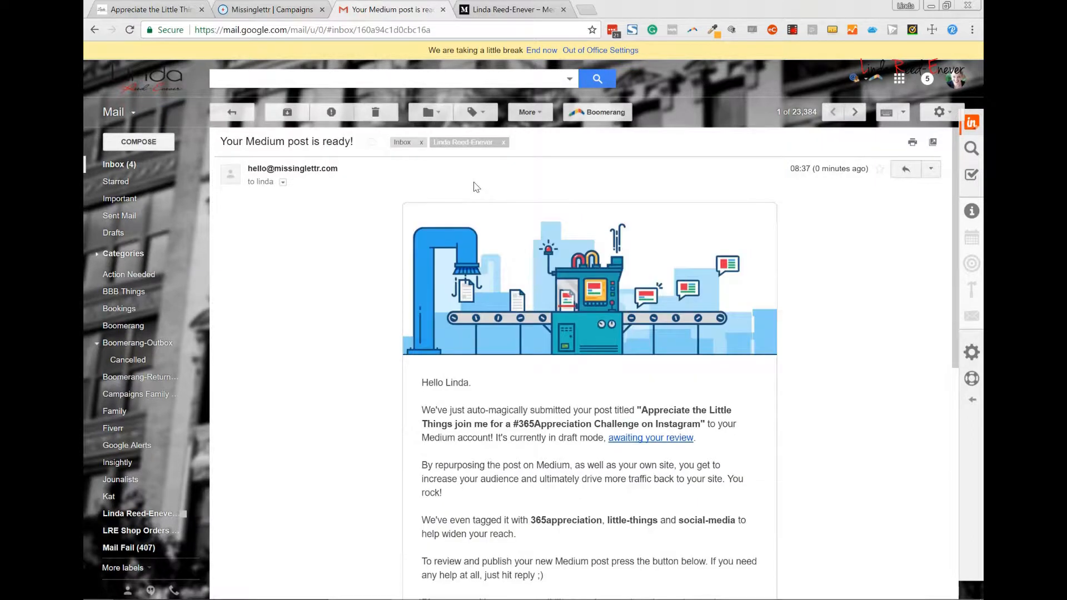
scroll(583, 388, "down", 3)
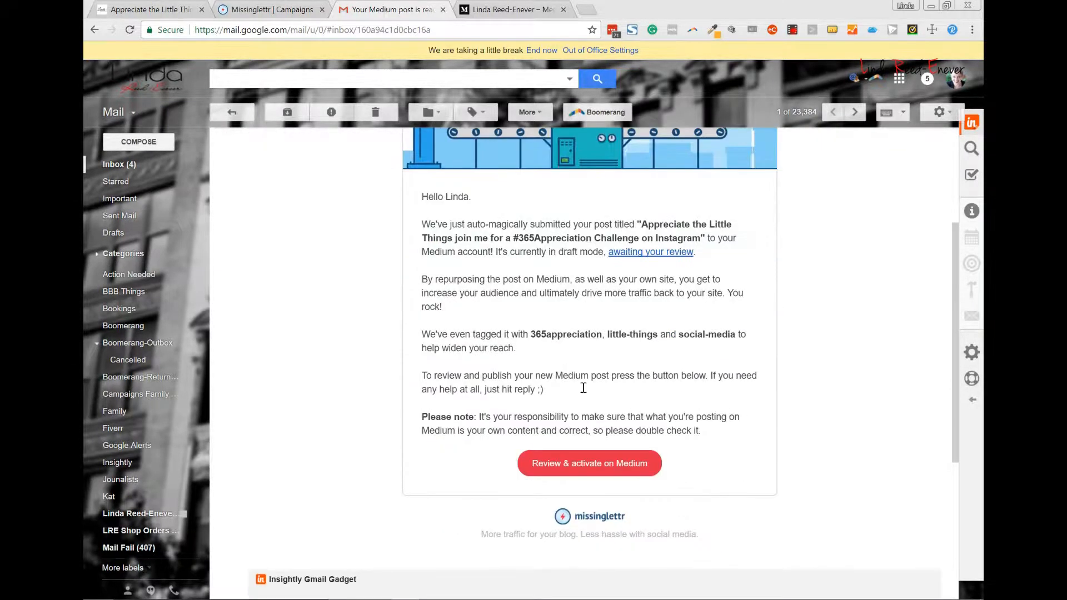
left_click(628, 465)
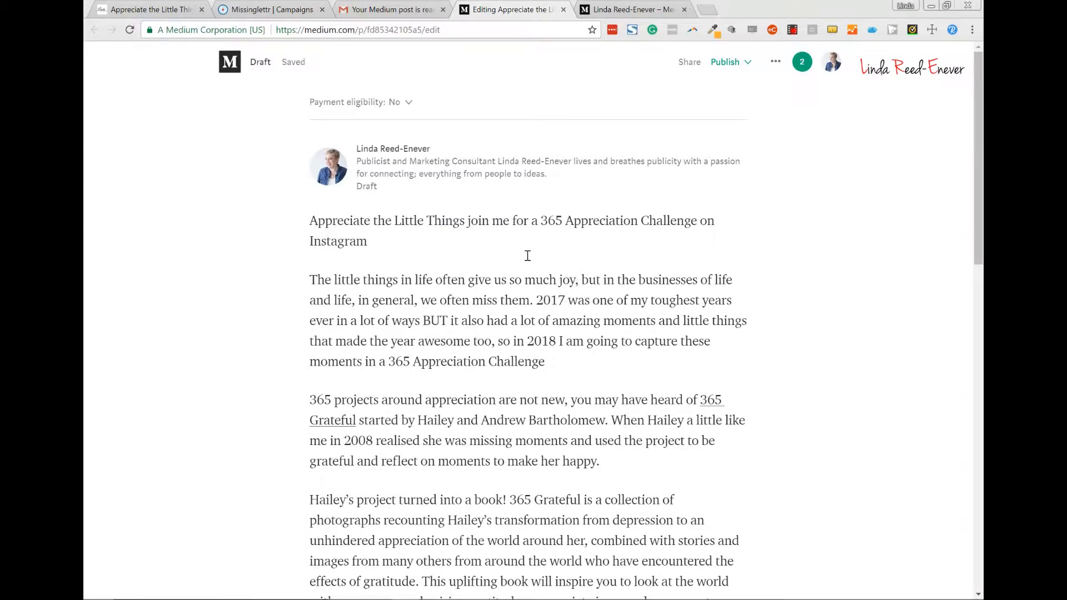
- Delete the "Fill in your details for the Ideas List" section with its "SUBSCRIBE!" and "You have Successfully Subscribed!" lines from the Medium draft
scroll(527, 255, "down", 10)
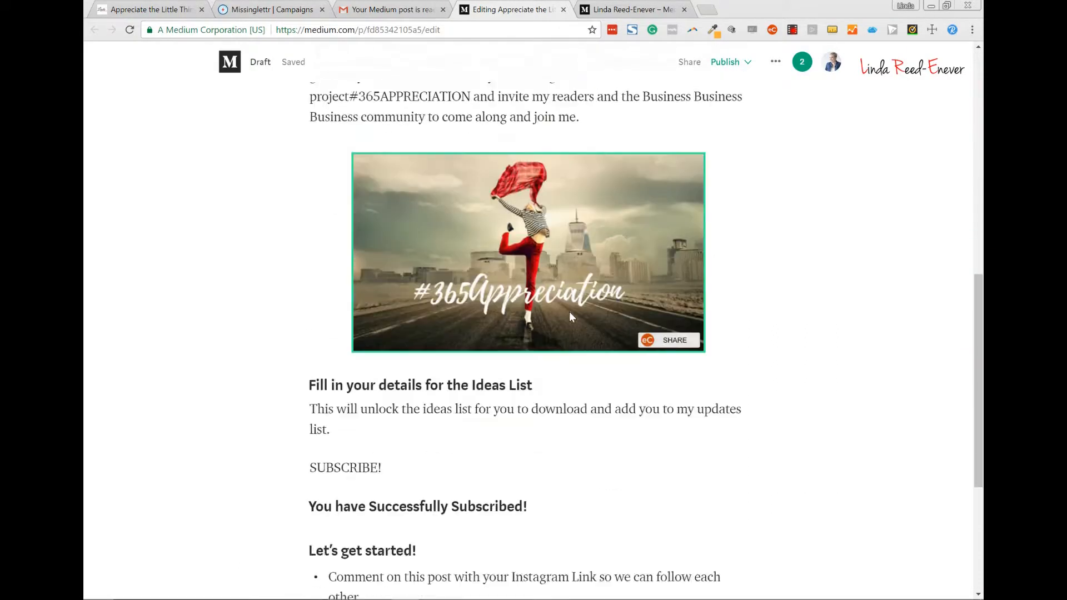
scroll(570, 316, "down", 5)
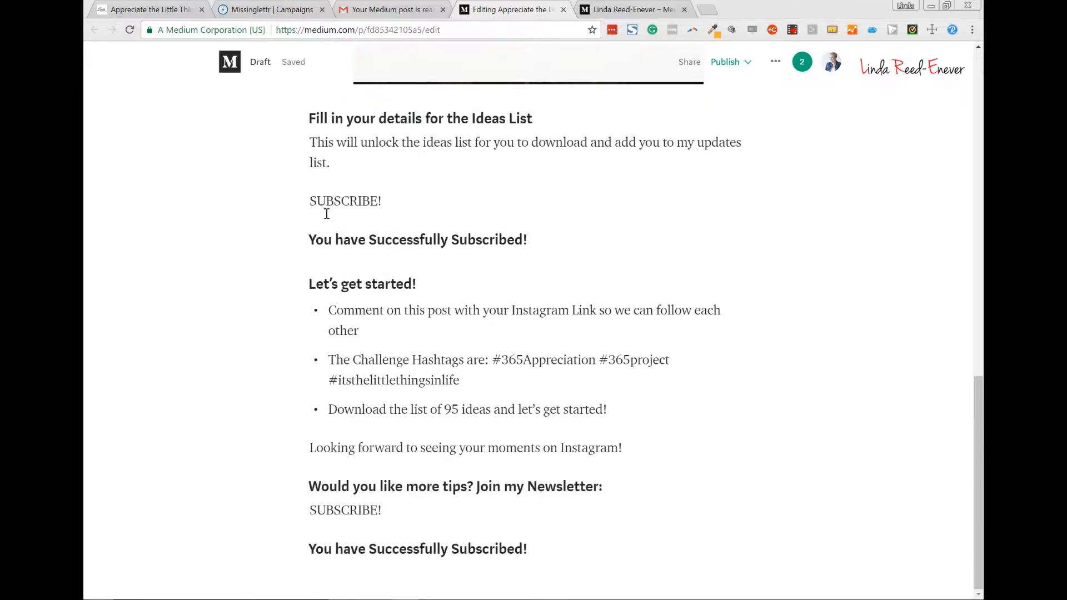
left_click_drag(310, 202, 311, 118)
left_click(578, 228)
key("BackSpace")
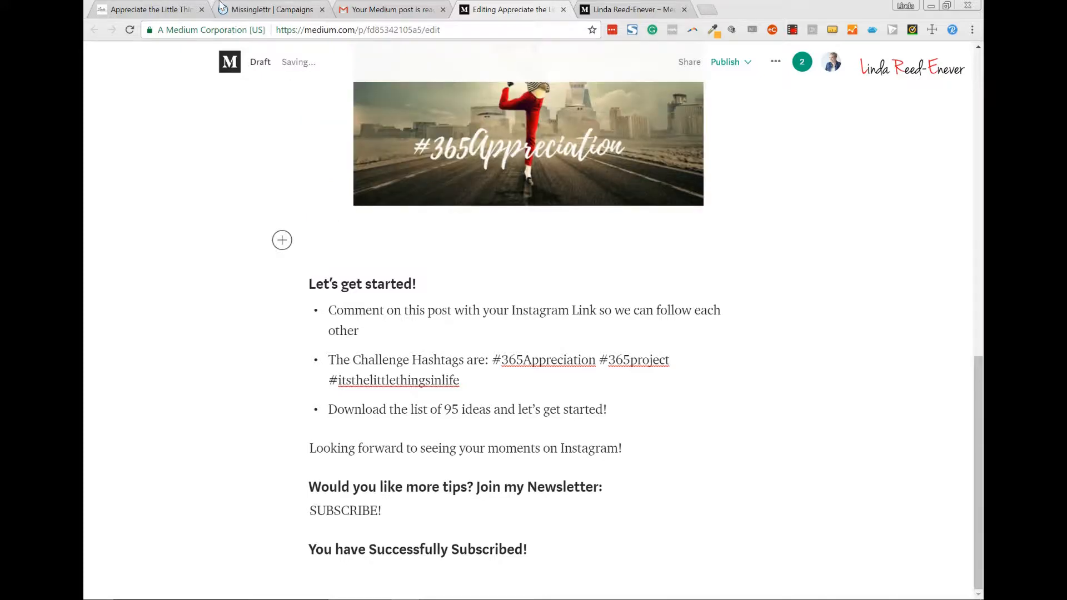
- Insert the original blog post's web address below the draft's picture and delete the "Join my Newsletter" section at the draft's end
left_click(184, 8)
right_click(211, 35)
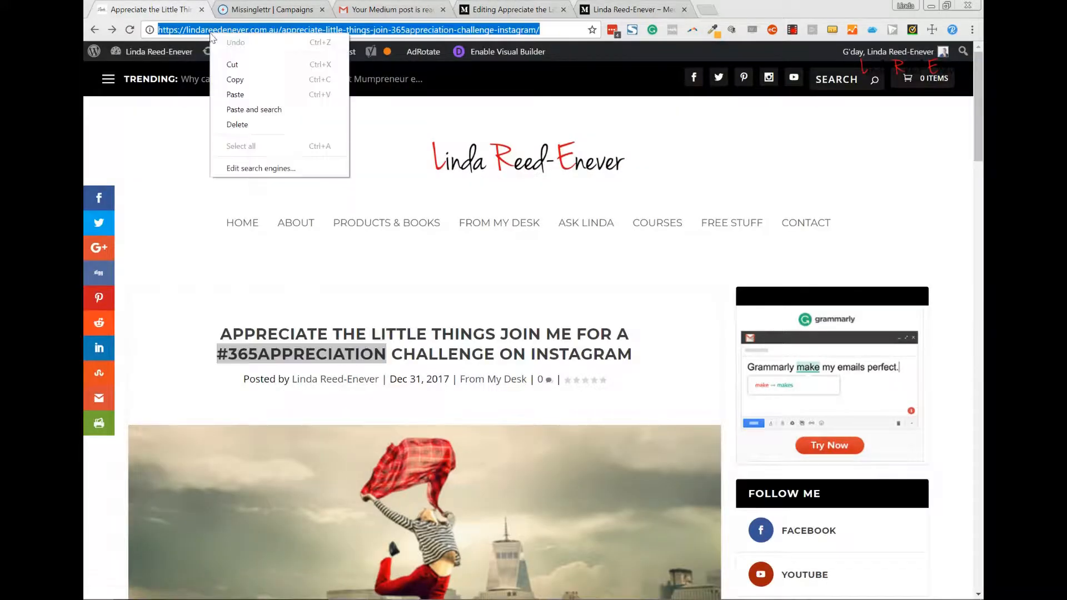
left_click(235, 79)
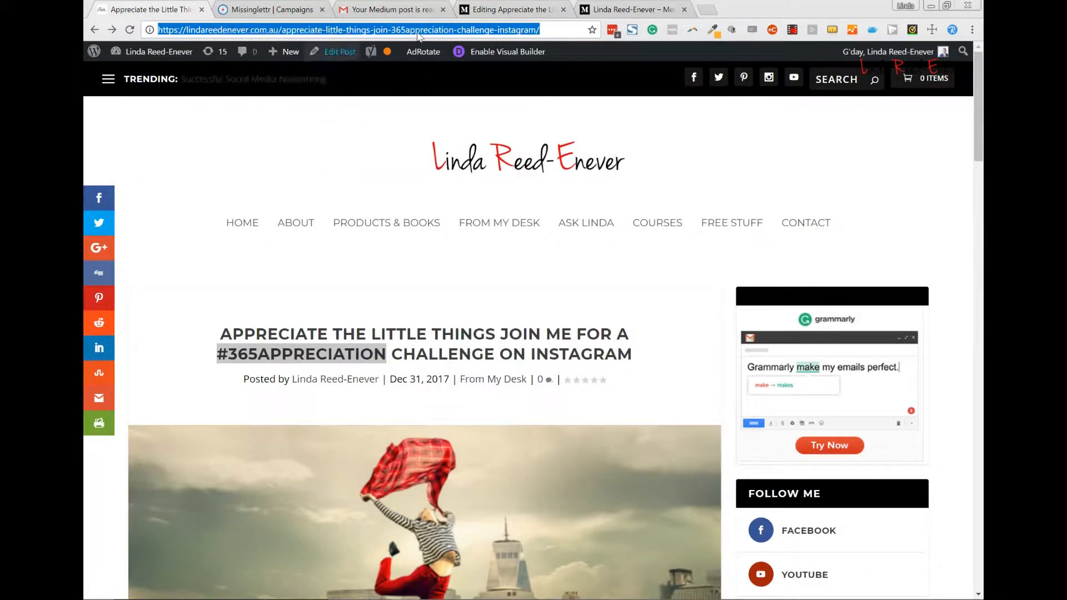
left_click(595, 7)
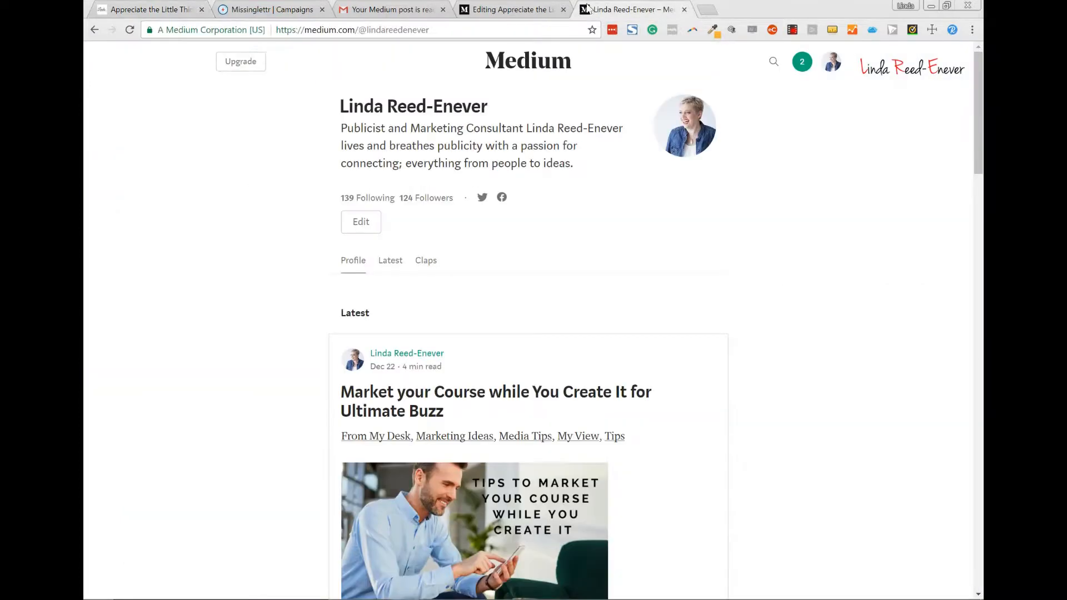
left_click(521, 7)
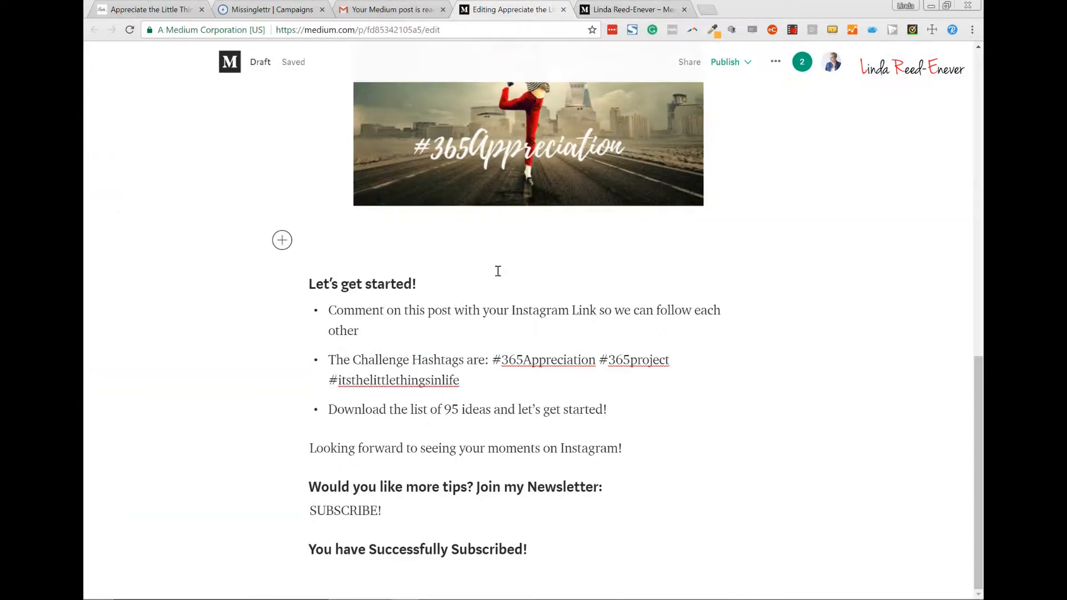
key("ctrl+v")
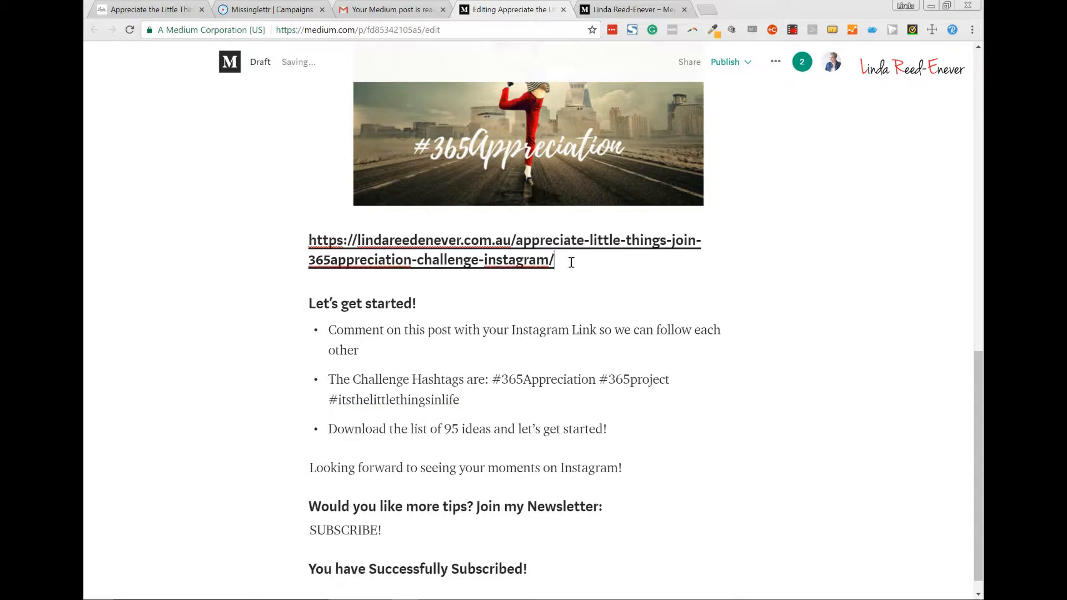
left_click_drag(543, 547, 313, 487)
key("BackSpace")
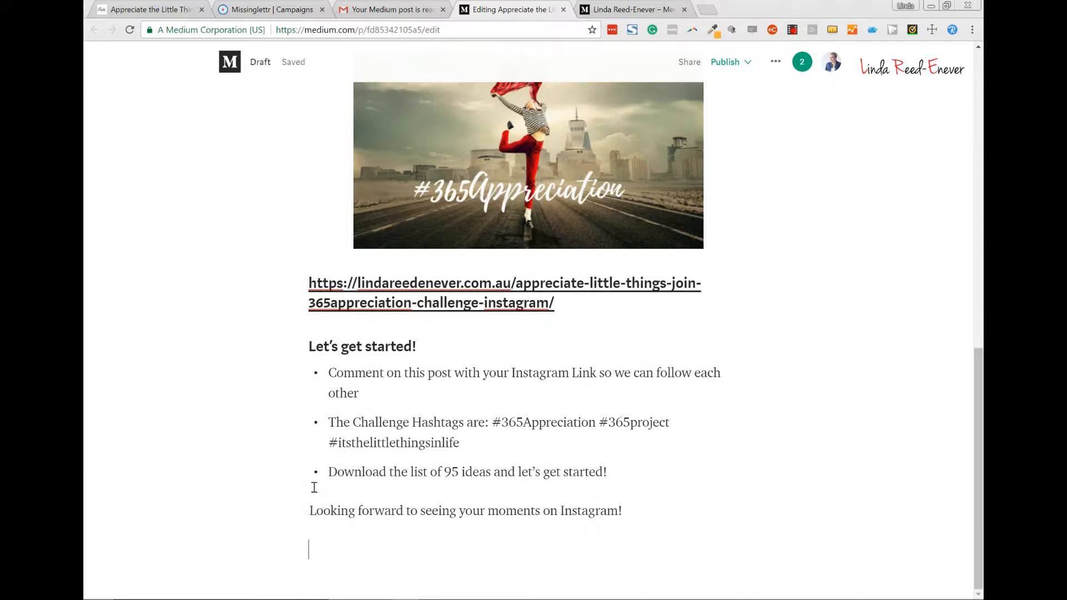
- Add an empty line above the draft's title and start inserting an image there from the computer
scroll(439, 385, "up", 12)
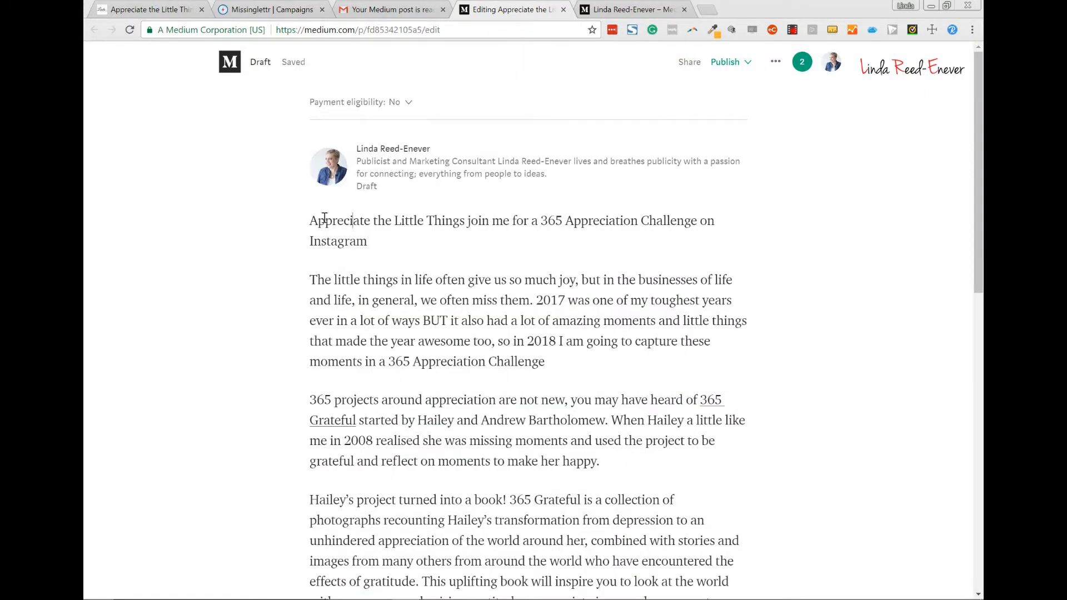
left_click(482, 206)
key("Return")
left_click(283, 220)
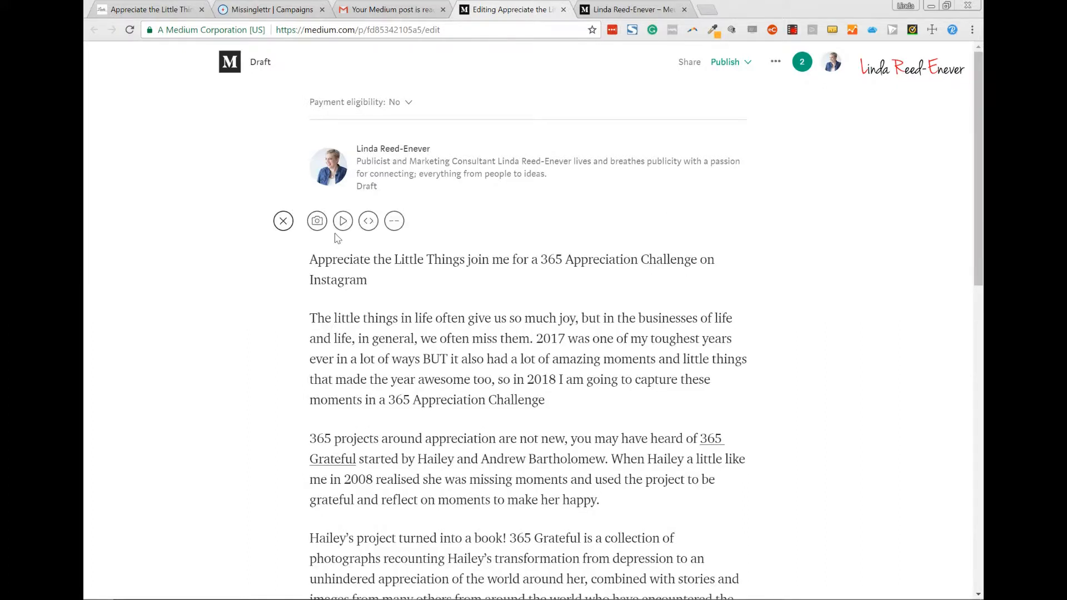
left_click(312, 225)
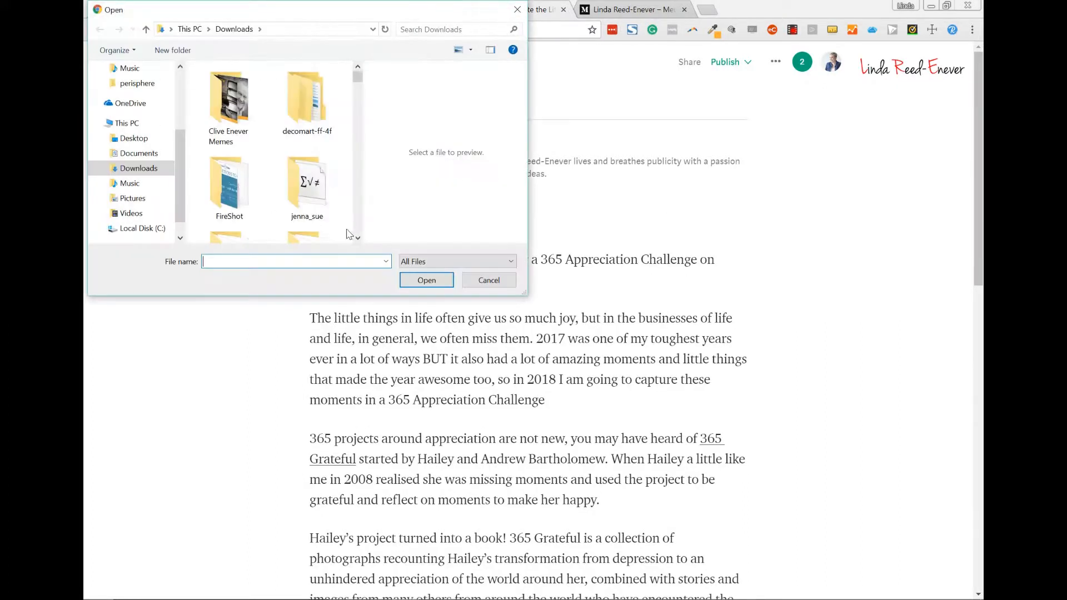
type("365")
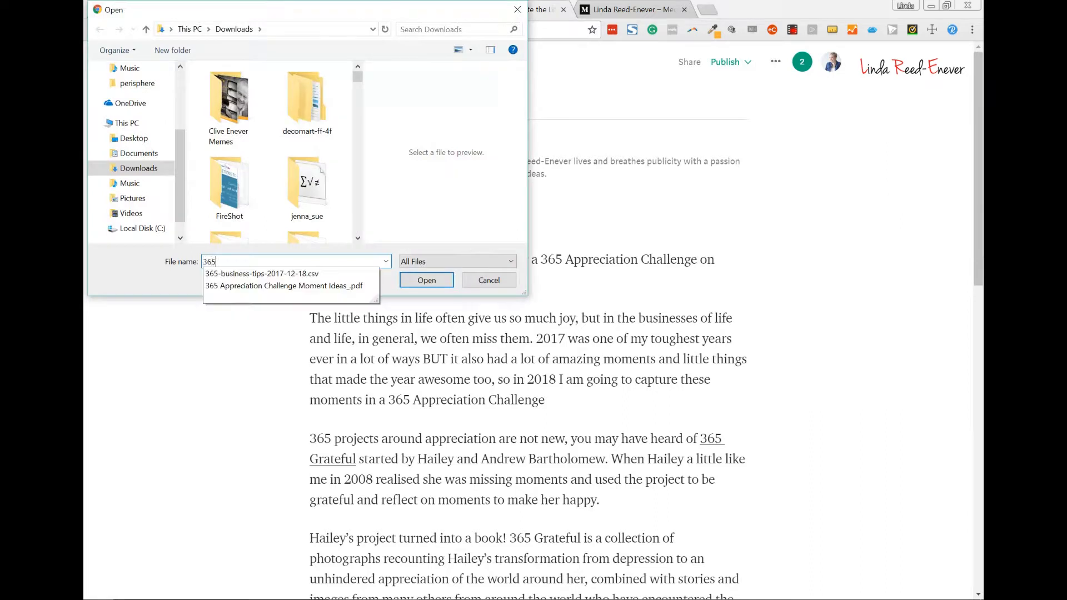
key("Down")
key("BackSpace")
key("BackSpace")
key("BackSpace")
key("BackSpace")
key("BackSpace")
key("BackSpace")
key("BackSpace")
key("BackSpace")
key("BackSpace")
key("BackSpace")
key("BackSpace")
key("BackSpace")
key("BackSpace")
key("BackSpace")
key("BackSpace")
key("BackSpace")
key("BackSpace")
key("BackSpace")
key("BackSpace")
key("BackSpace")
key("BackSpace")
key("BackSpace")
- Insert the picture #365Appreciation.png from the Downloads folder above the draft's title
type("#")
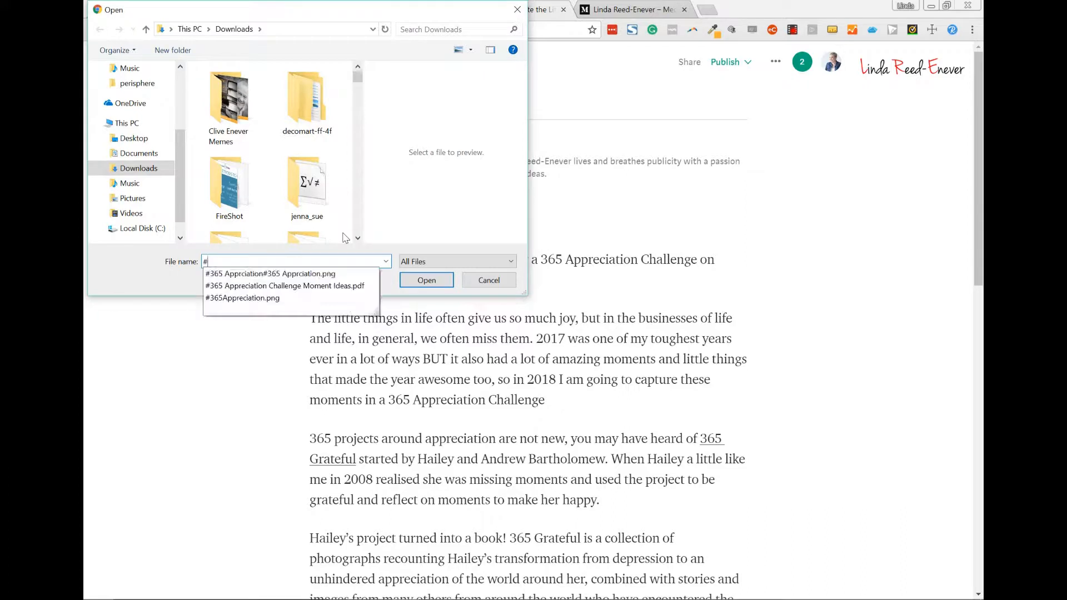
key("Down")
key("Down")
key("Down")
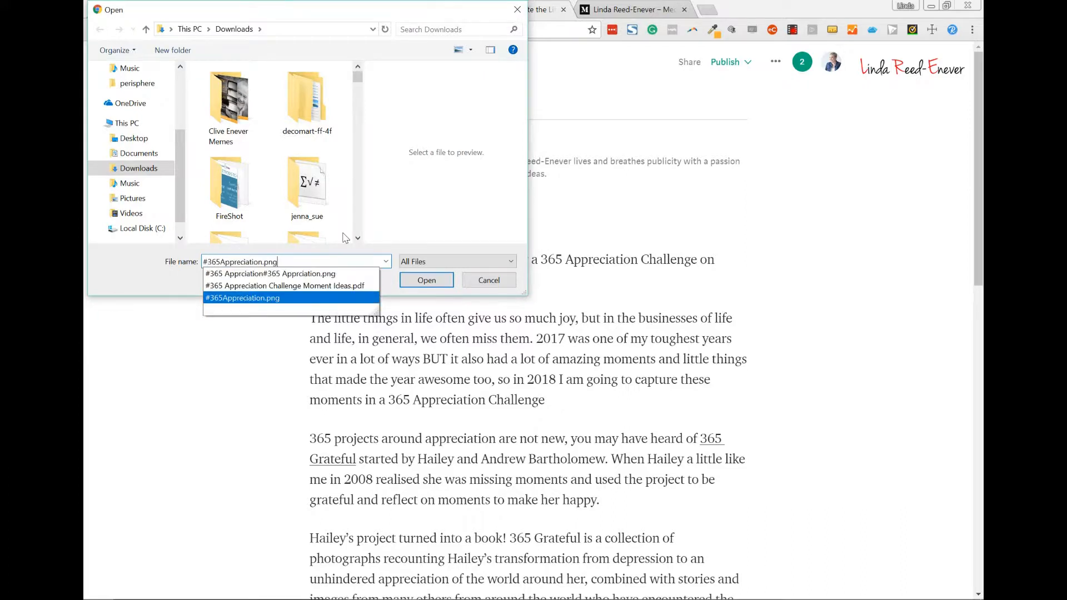
key("Return")
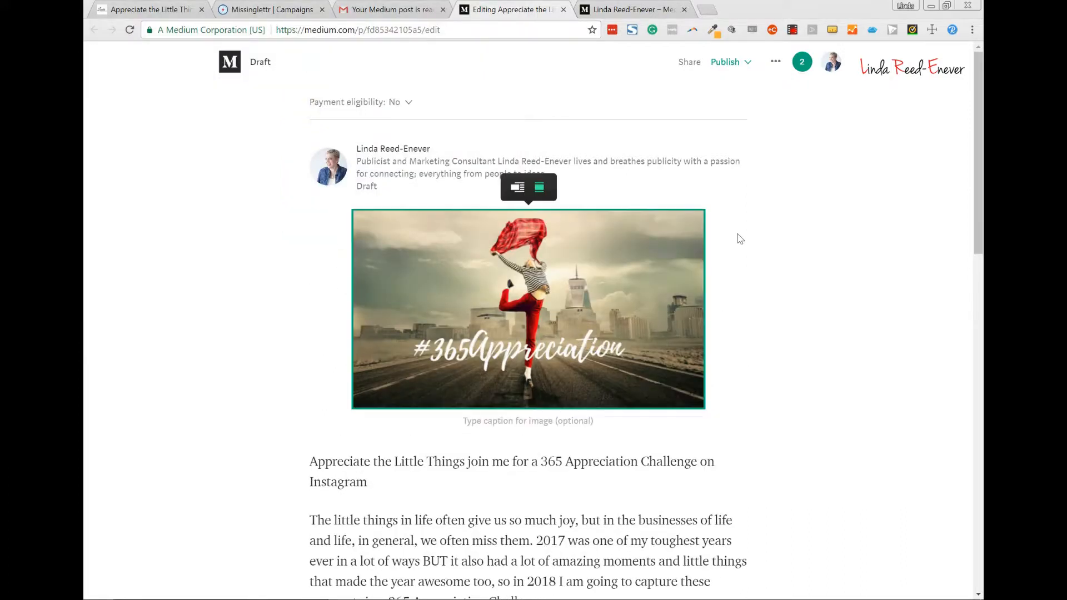
- Delete the duplicate #365Appreciation picture above the blog post's web address in the lower part of the draft
scroll(469, 324, "down", 2)
scroll(543, 297, "down", 7)
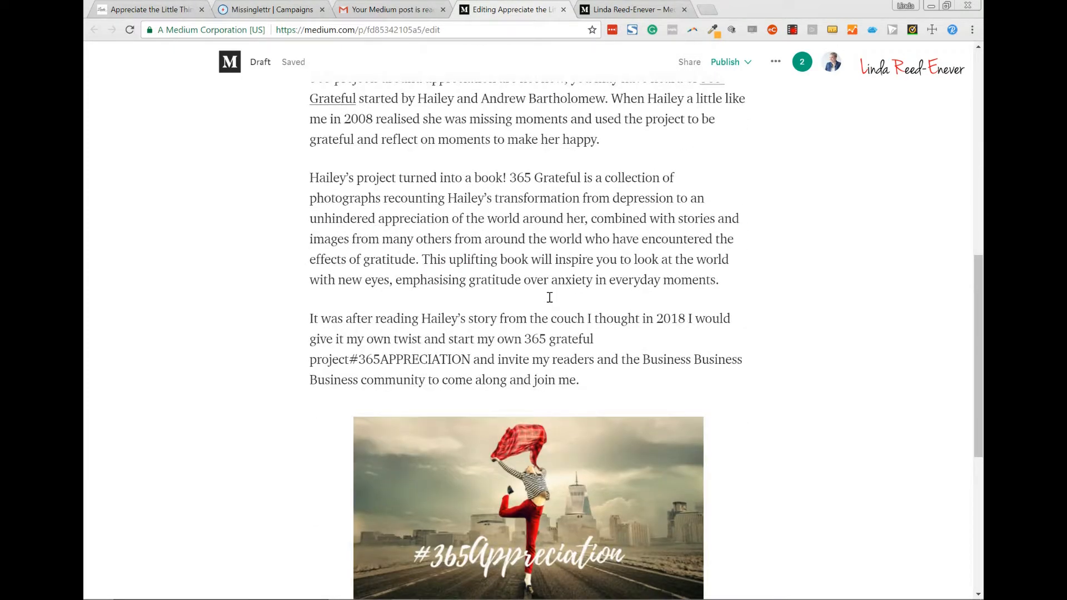
scroll(550, 297, "down", 6)
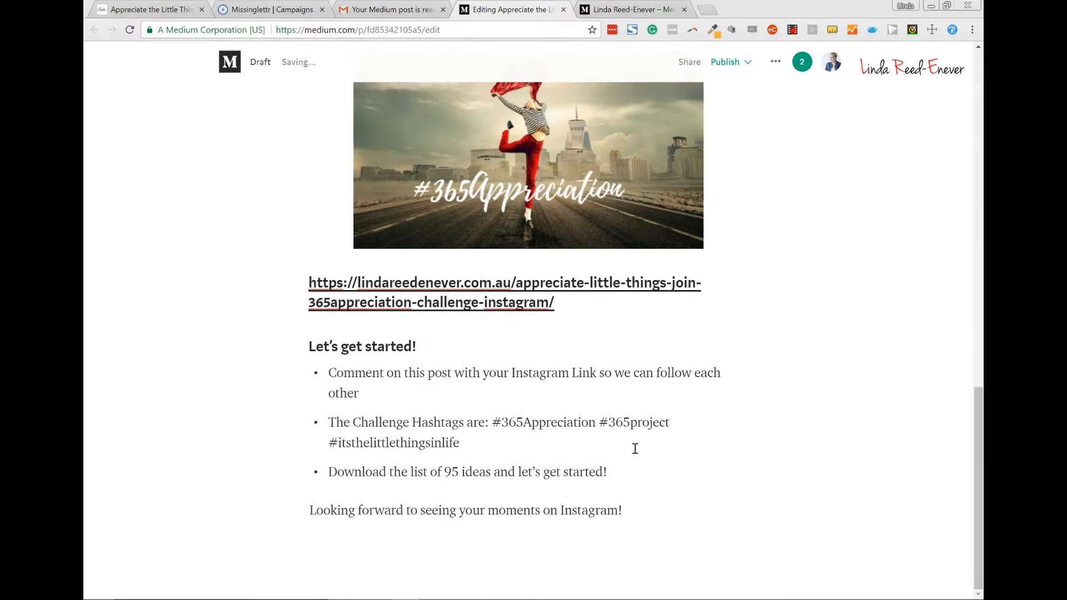
scroll(661, 477, "up", 10)
scroll(661, 478, "down", 9)
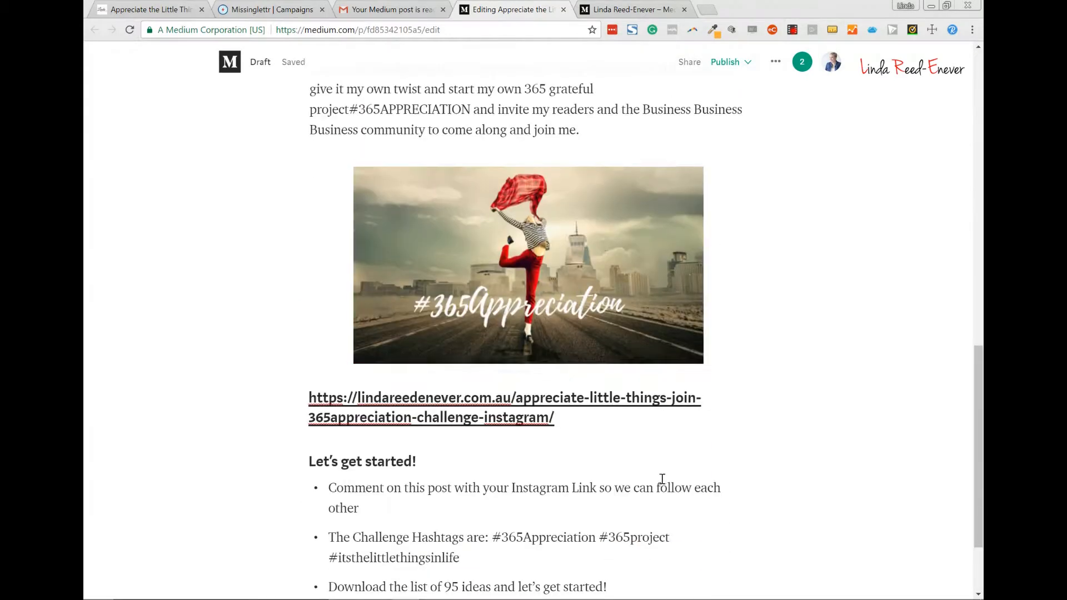
left_click(602, 240)
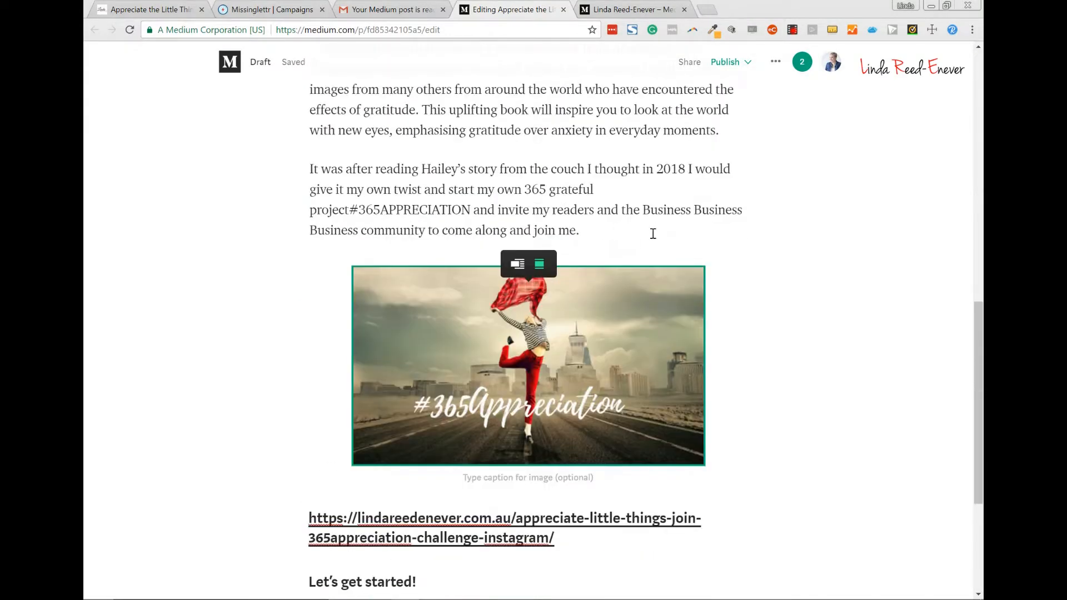
key("Delete")
key("Delete")
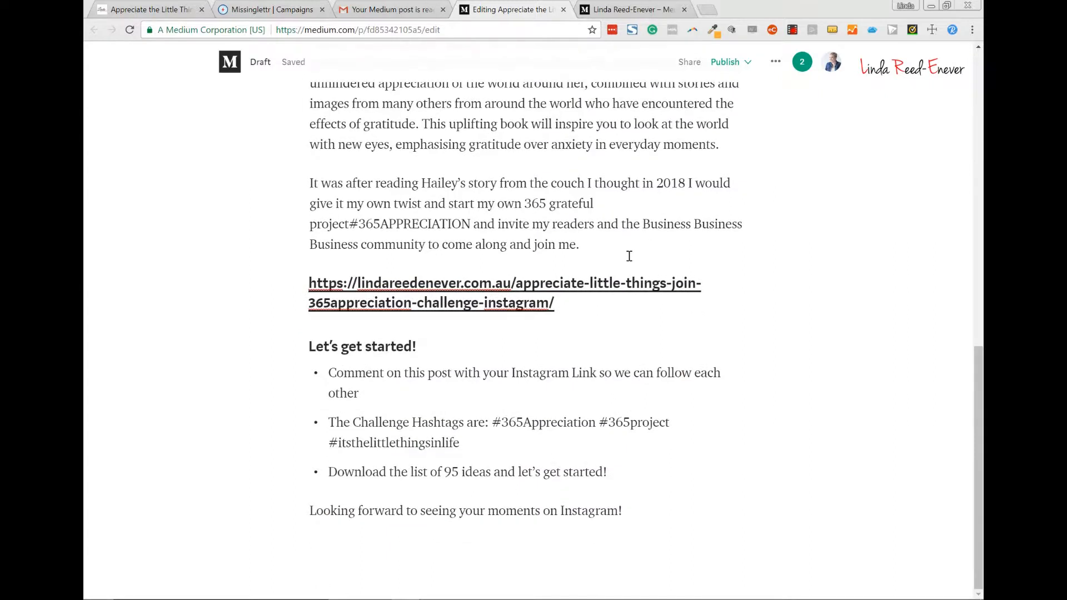
- Move the blog post's web address from above "Let's get started!" to the end of the "Download the list of 95 ideas" bullet
left_click_drag(576, 305, 284, 271)
key("ctrl+c")
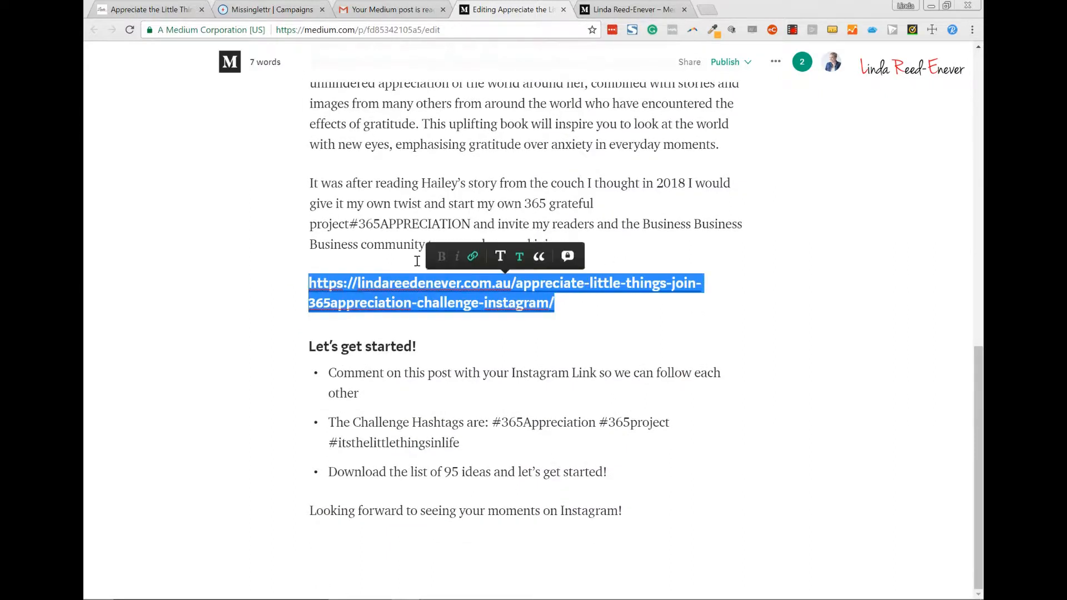
key("Delete")
key("Delete")
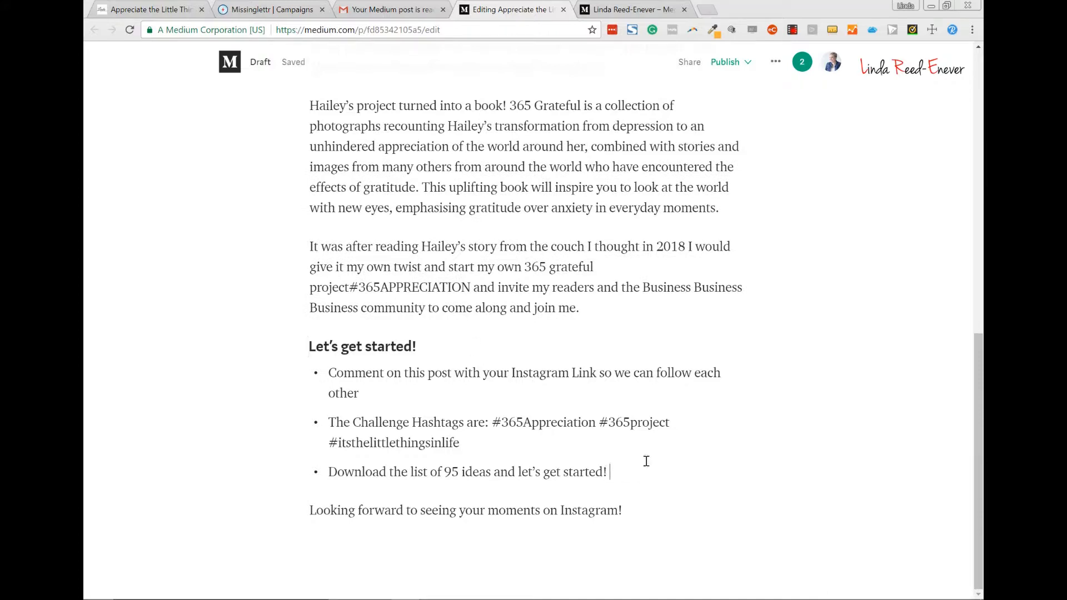
key("ctrl+v")
key("Return")
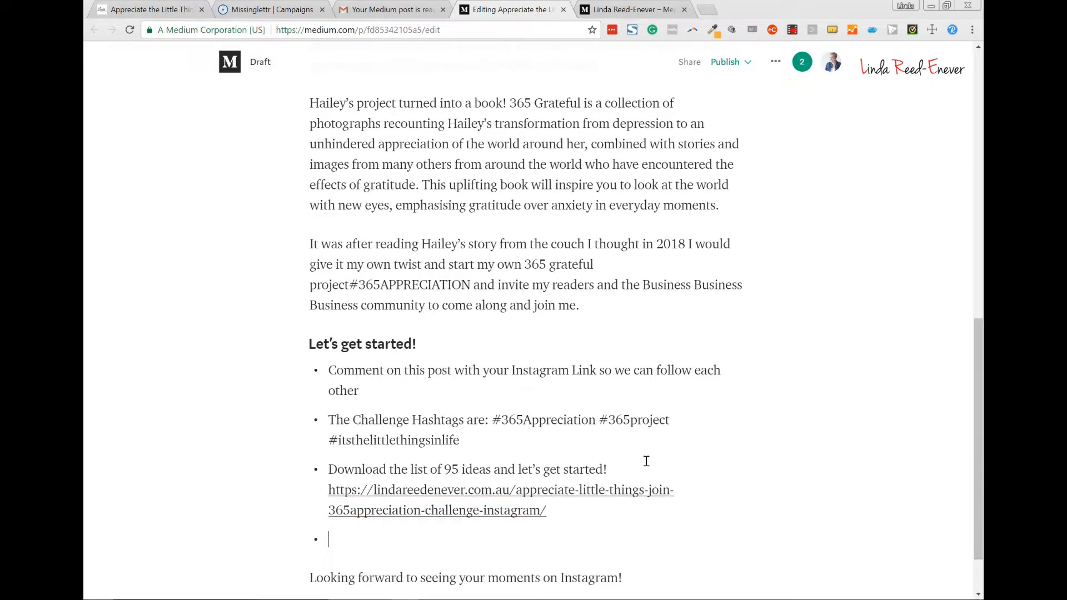
key("BackSpace")
key("BackSpace")
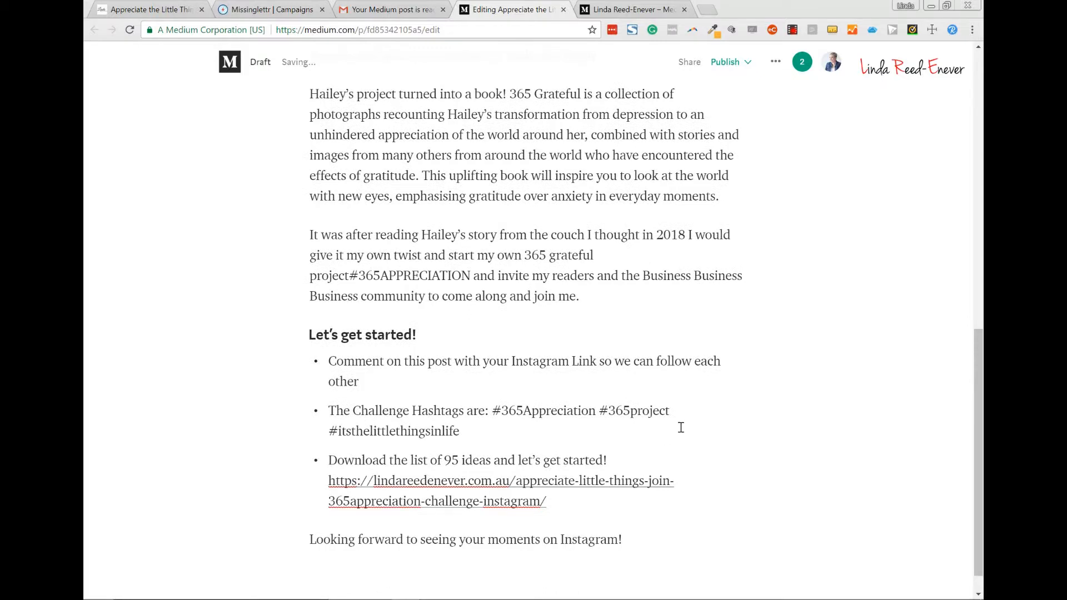
- Publish the story with the existing tags and with sharing on Twitter and Facebook selected
scroll(714, 307, "up", 10)
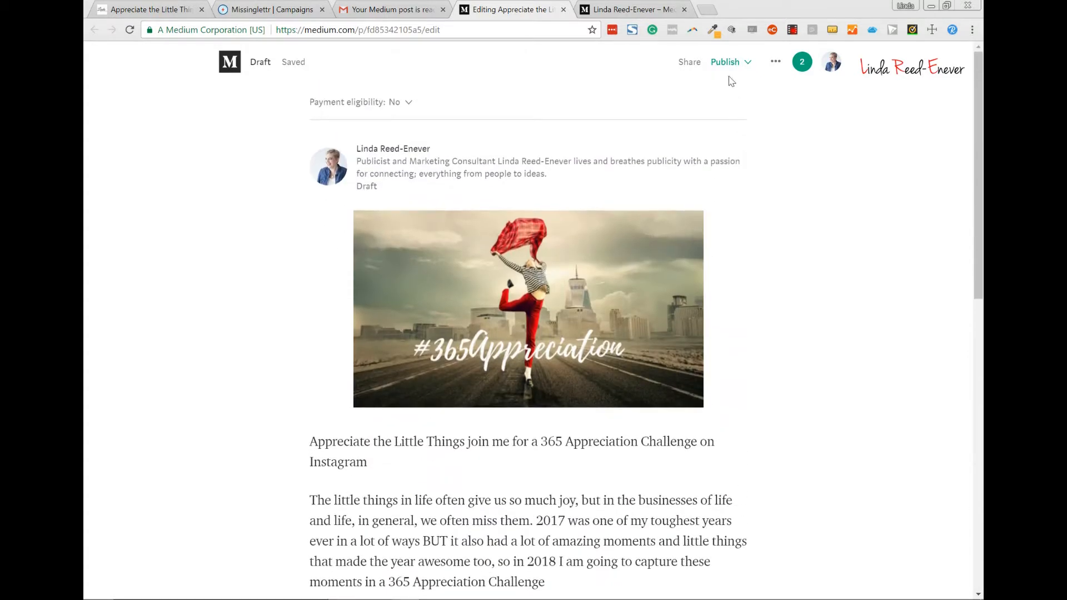
left_click(721, 63)
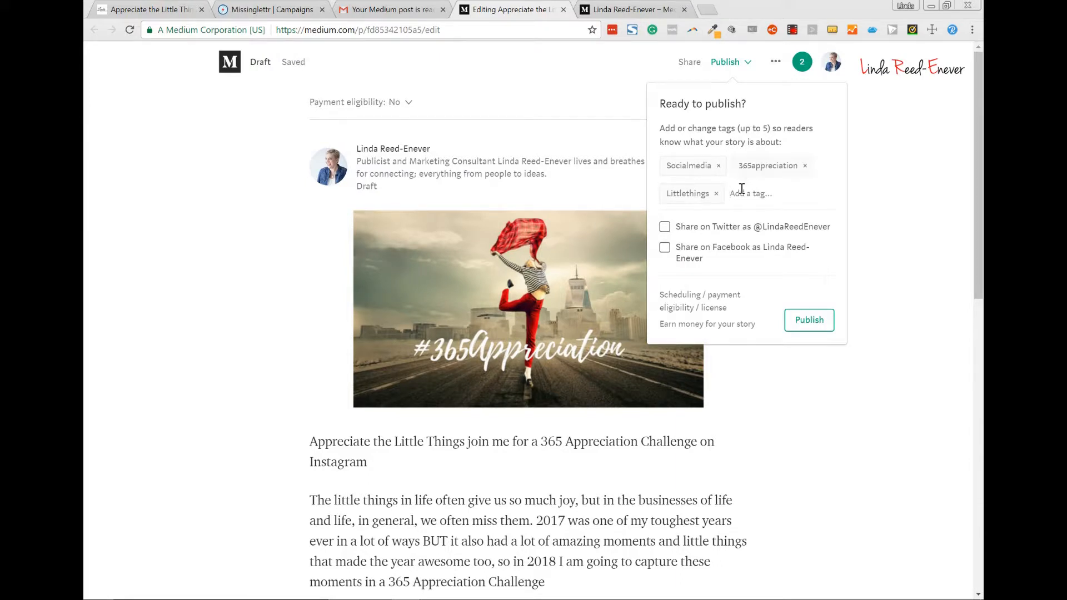
left_click(715, 228)
left_click(712, 251)
left_click(832, 317)
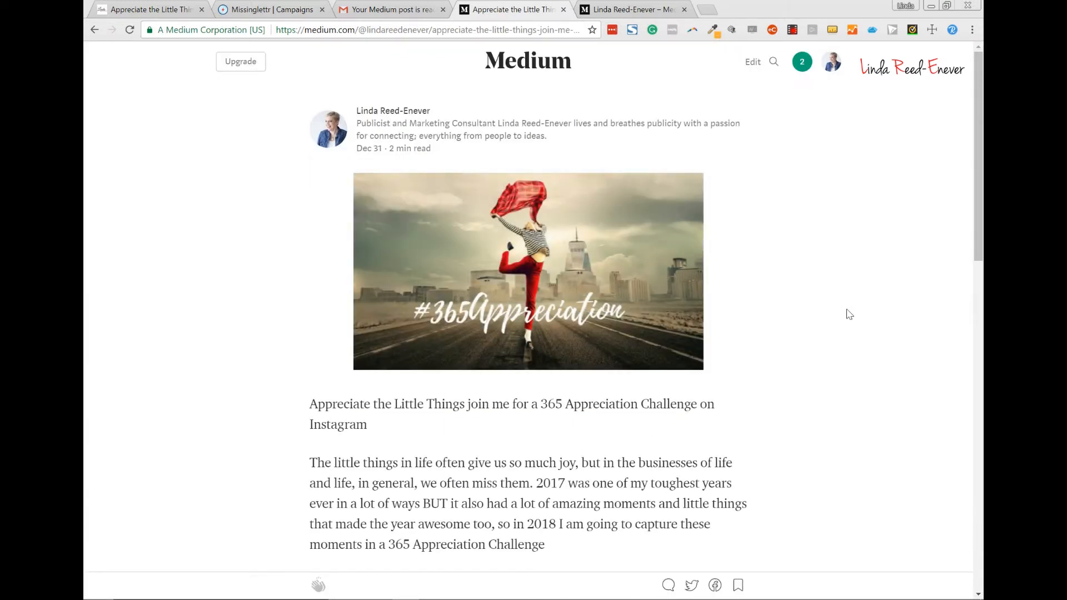
- Review the published story down to its tags and switch to the open Medium profile page
scroll(853, 240, "down", 12)
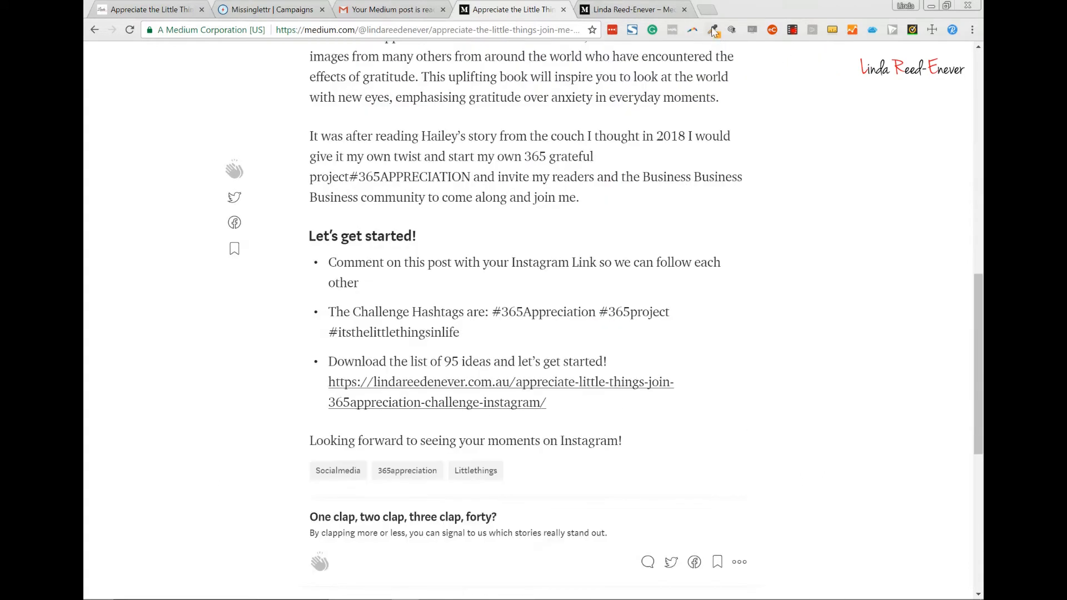
left_click(600, 7)
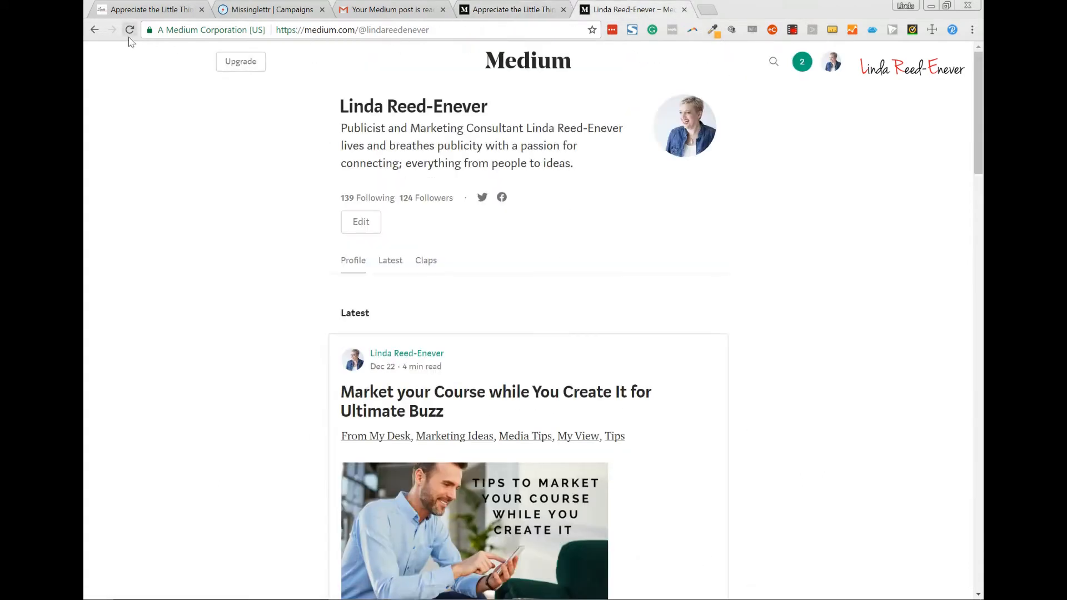